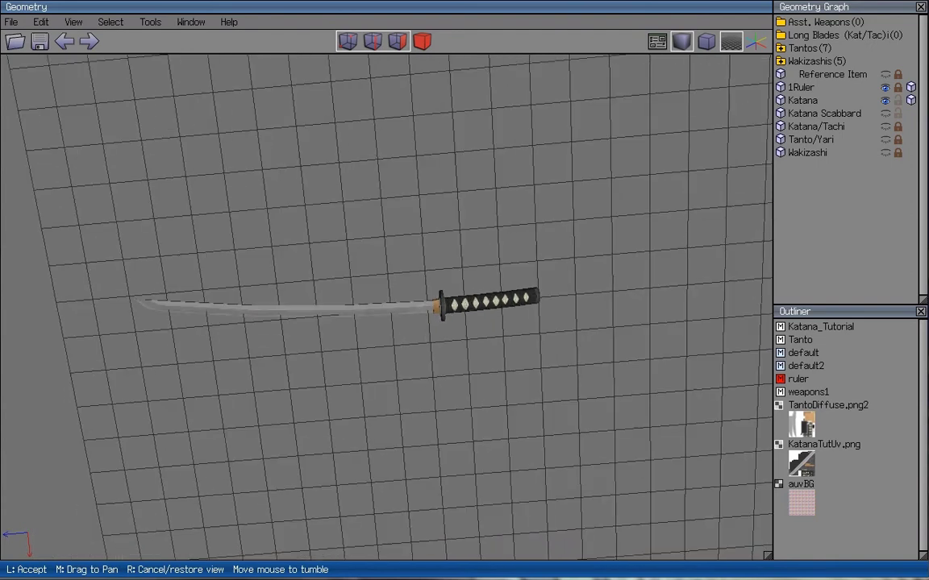
- Examine the whole textured katana model from several angles, from the blade tip to the end of the handle
scroll(386, 306, "up", 5)
scroll(387, 306, "down", 3)
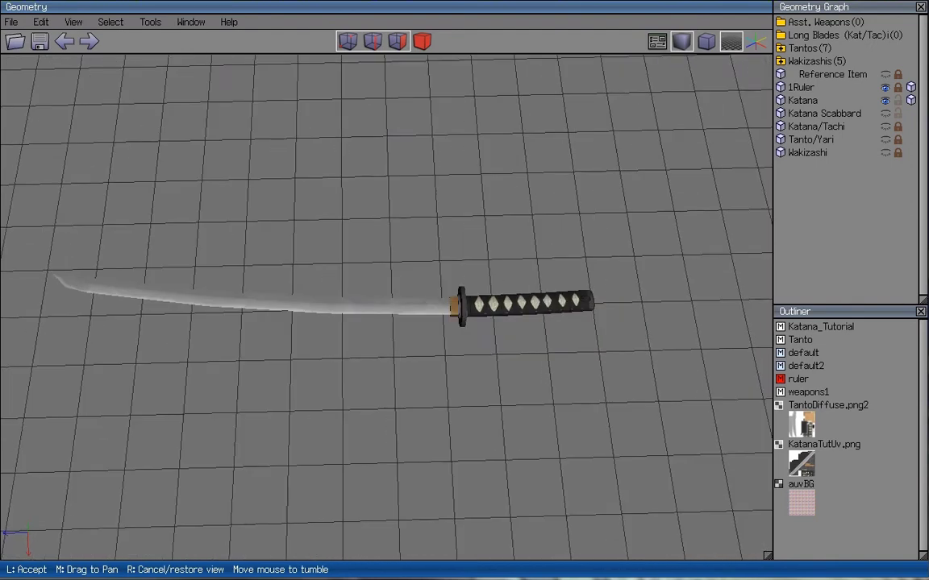
left_click(476, 409)
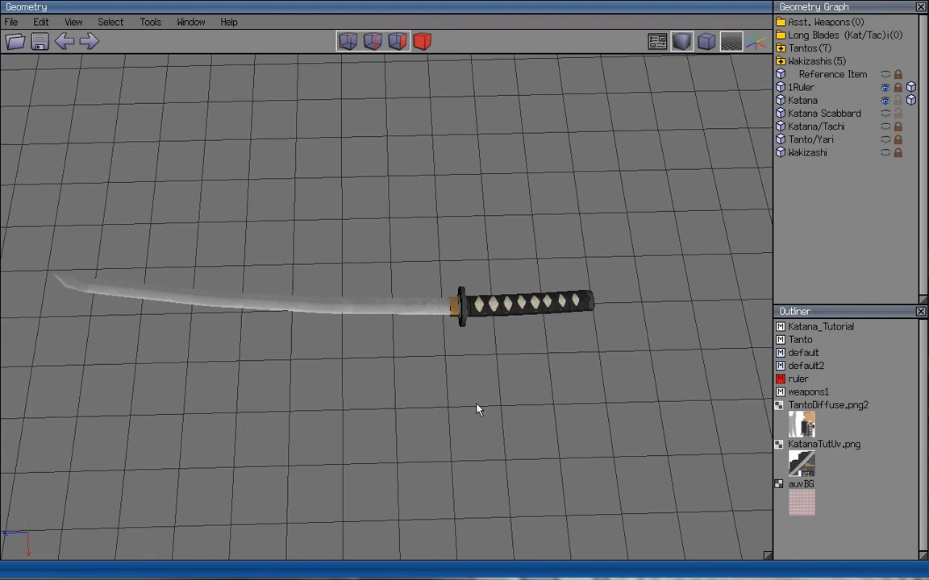
scroll(420, 374, "down", 1)
scroll(428, 370, "up", 3)
middle_click(427, 370)
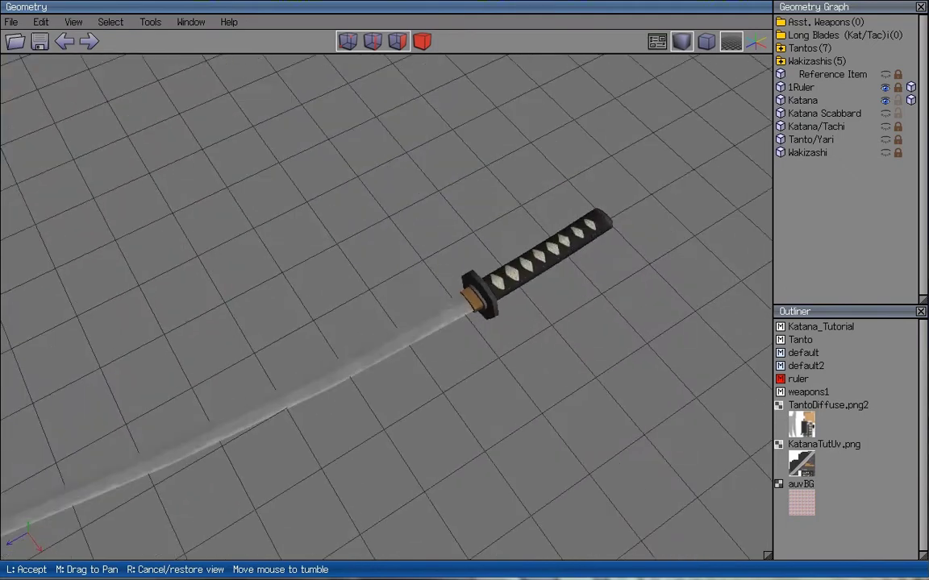
left_click(632, 197)
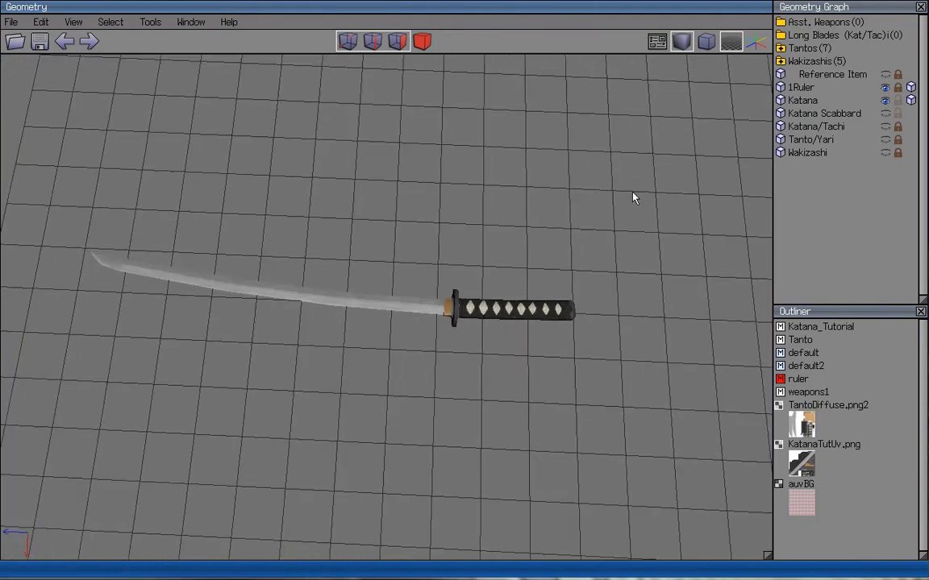
scroll(319, 189, "up", 5)
scroll(370, 199, "down", 3)
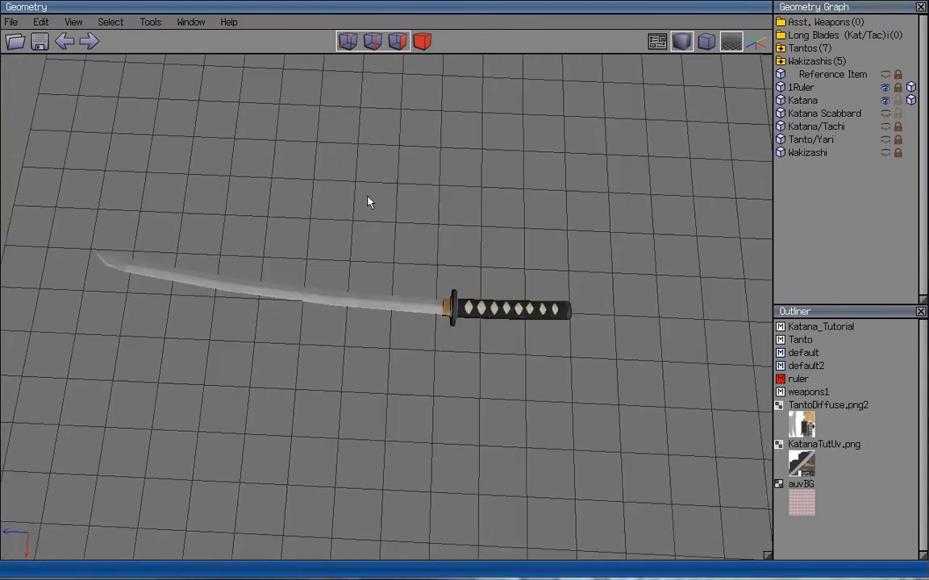
key("Right")
key("Right")
key("Right")
key("Right")
key("Right")
key("Right")
key("Down")
key("Down")
scroll(390, 247, "up", 5)
scroll(439, 240, "down", 3)
key("Left")
middle_click(440, 246)
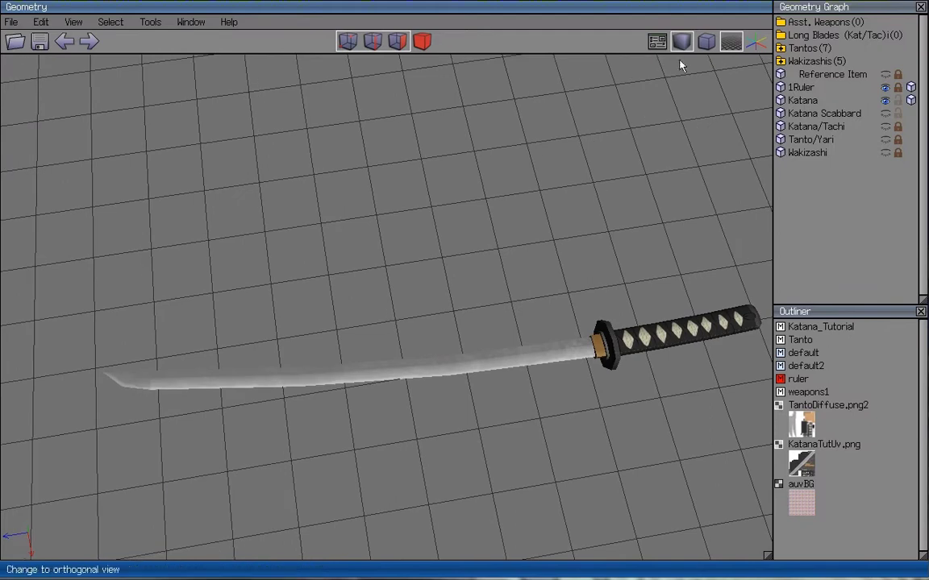
- Switch the model view from two work lights to the Hemispherical Lighting shader and inspect the katana blade under it
left_click(75, 21)
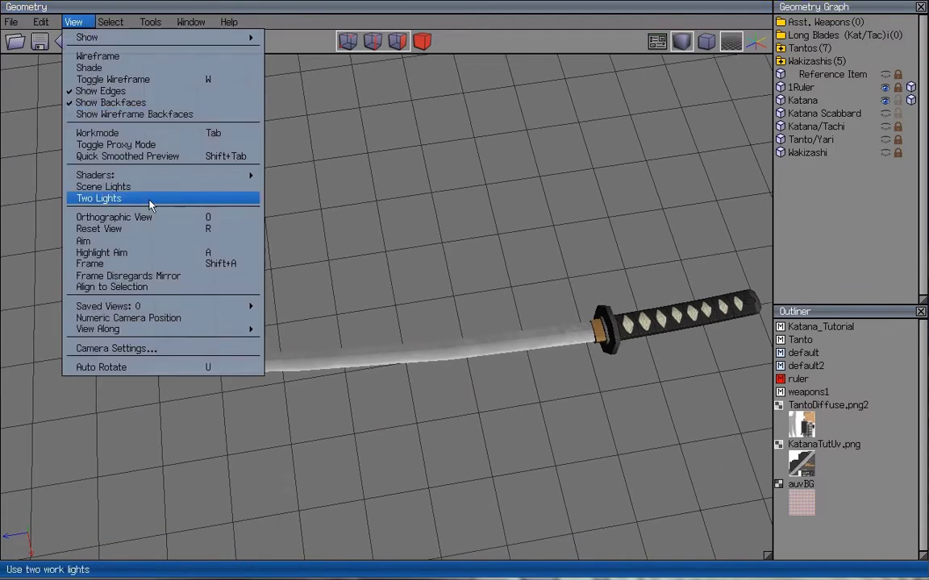
left_click(150, 199)
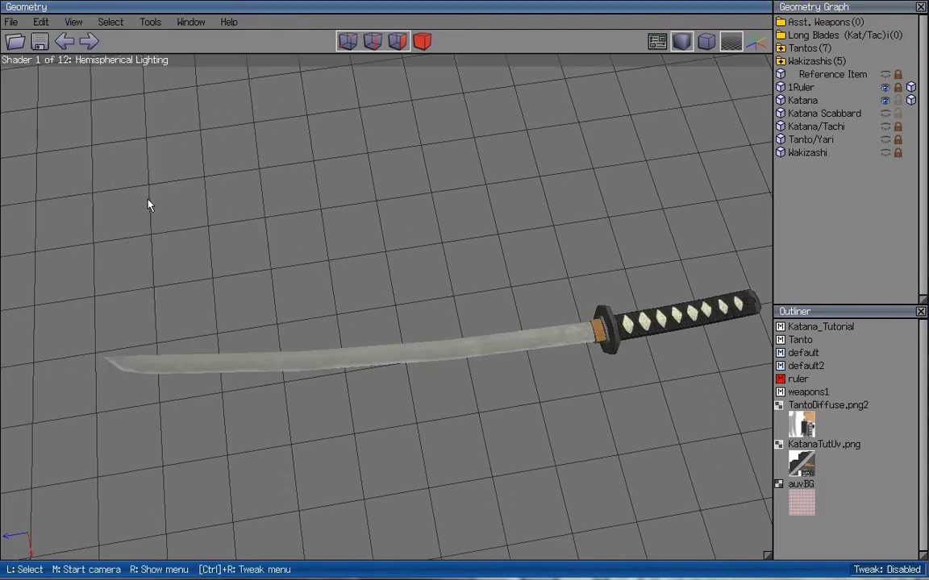
middle_click(395, 274)
scroll(395, 274, "up", 5)
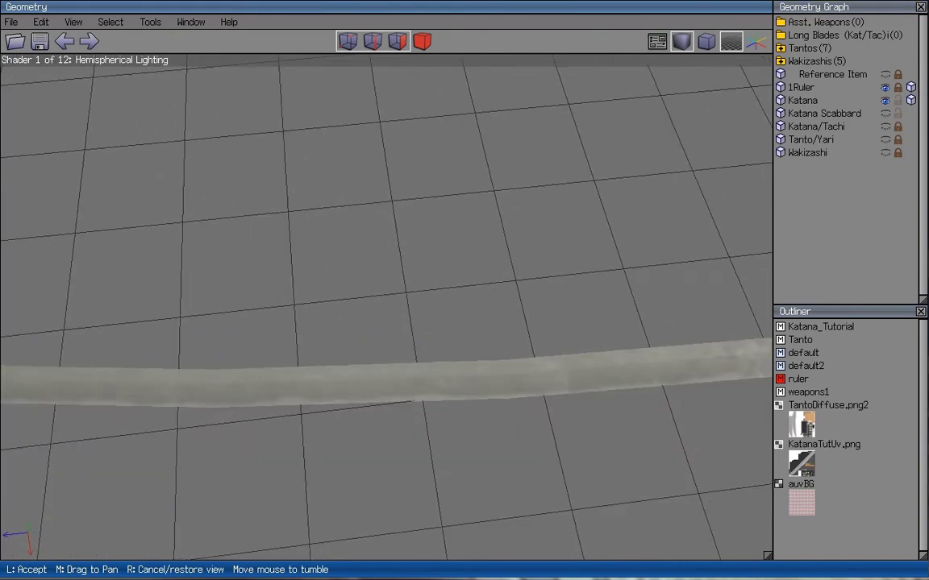
scroll(386, 308, "down", 5)
middle_click_drag(386, 307, 262, 307)
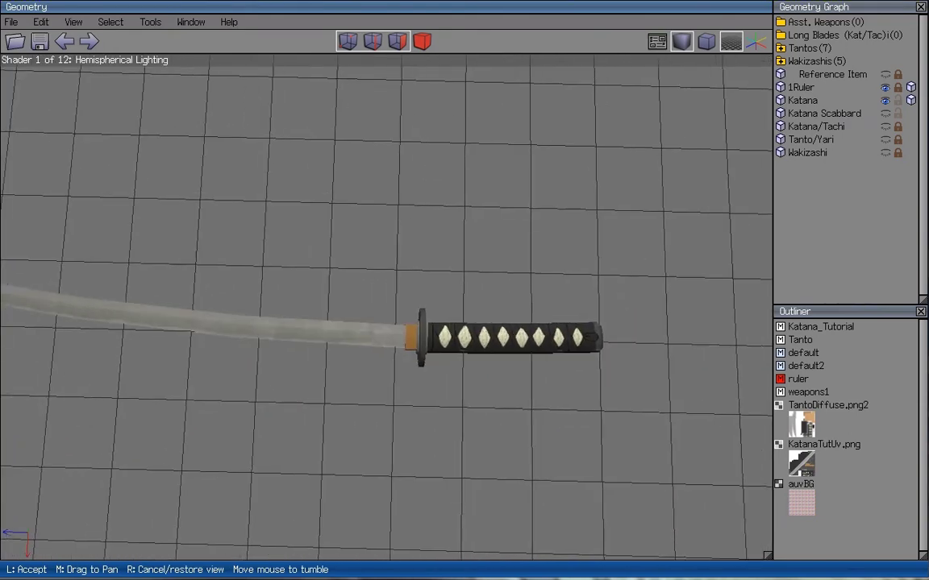
- Examine the katana's handle wrap, diamond pattern, guard and pommel up close from different angles under the hemispherical lighting
scroll(395, 274, "up", 4)
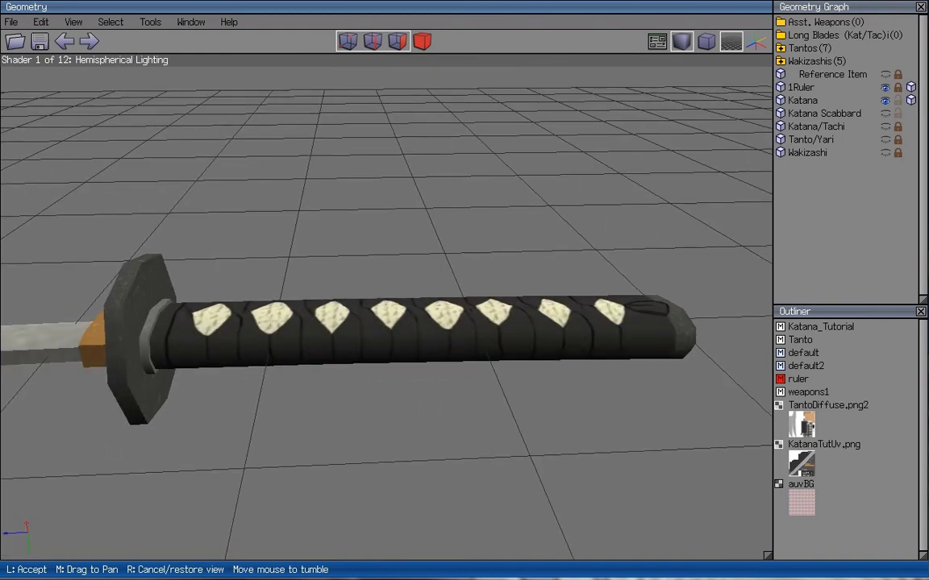
left_click(396, 357)
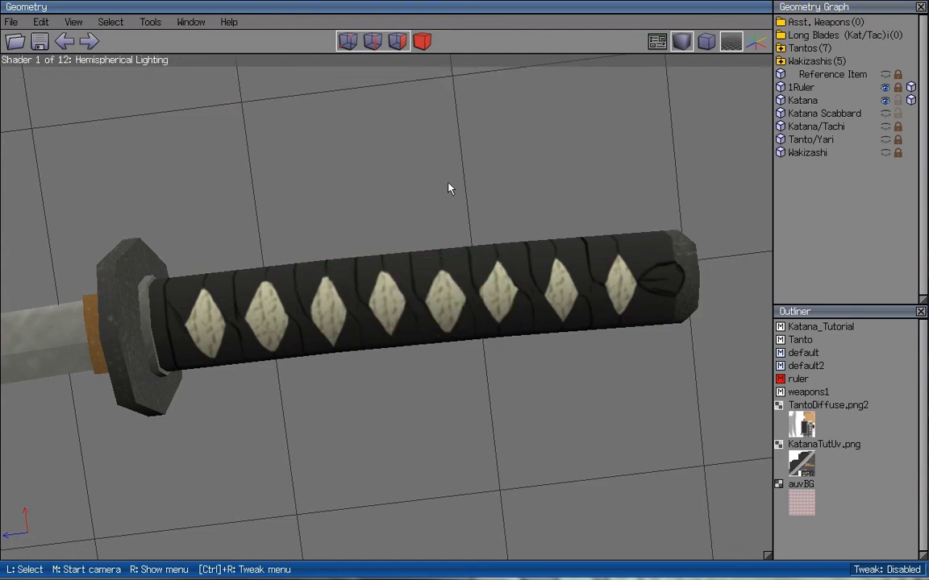
middle_click(498, 135)
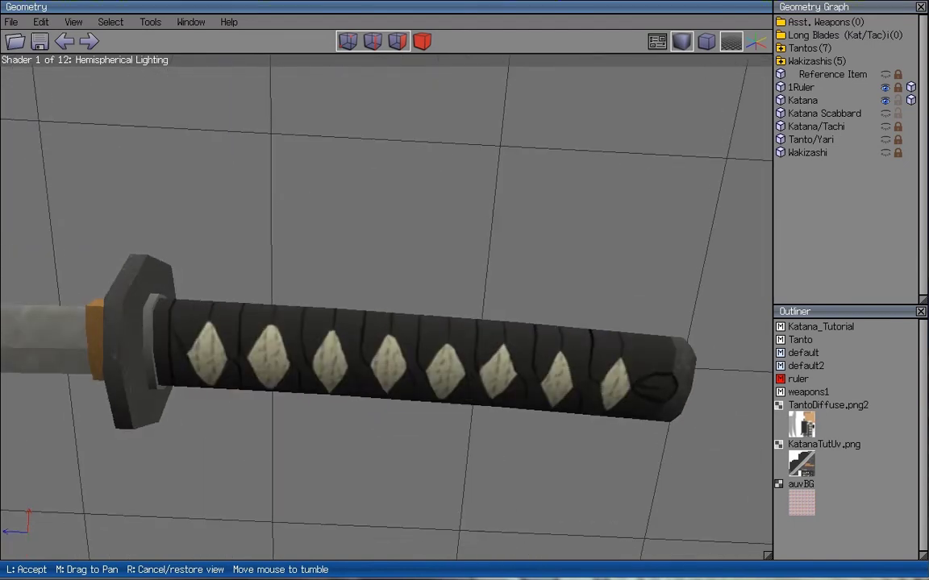
left_click(497, 135)
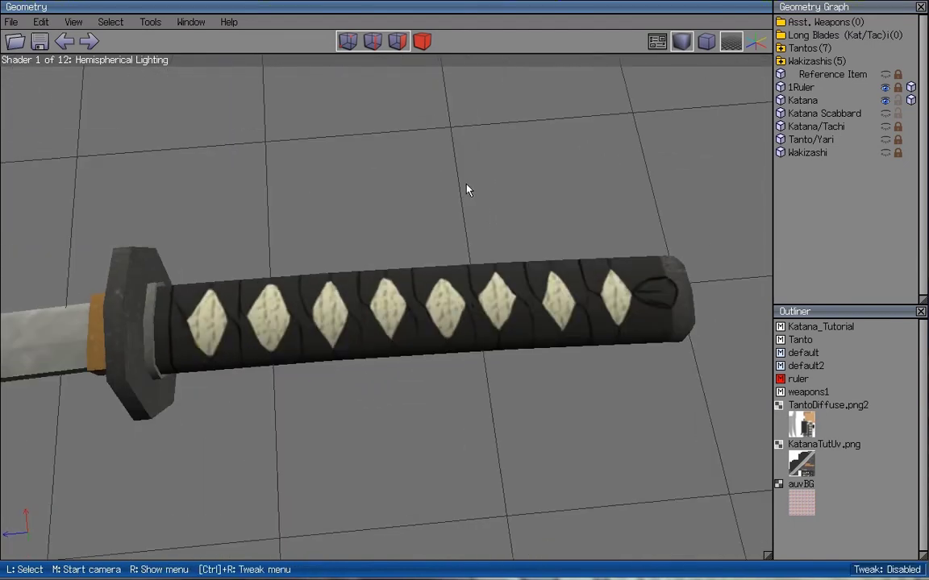
scroll(463, 189, "down", 5)
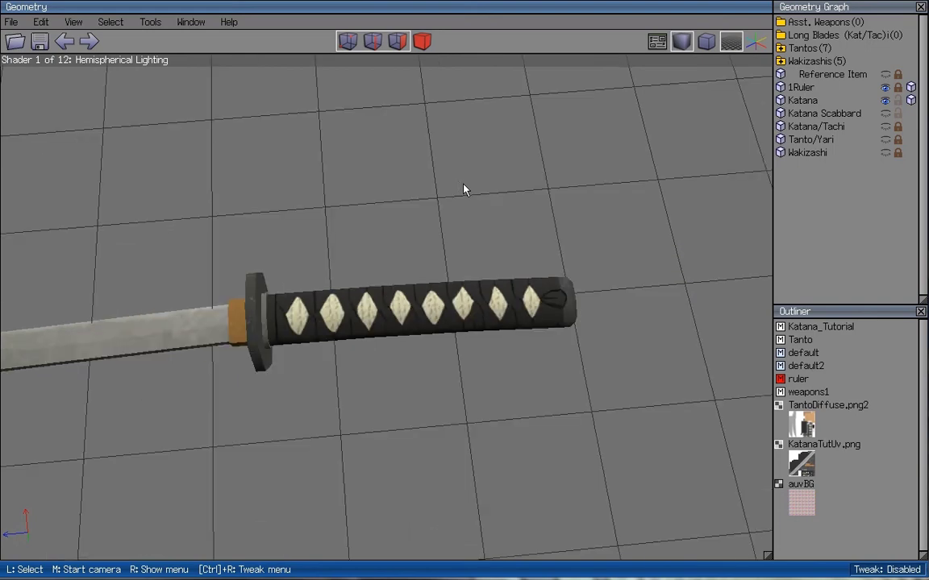
middle_click(458, 186)
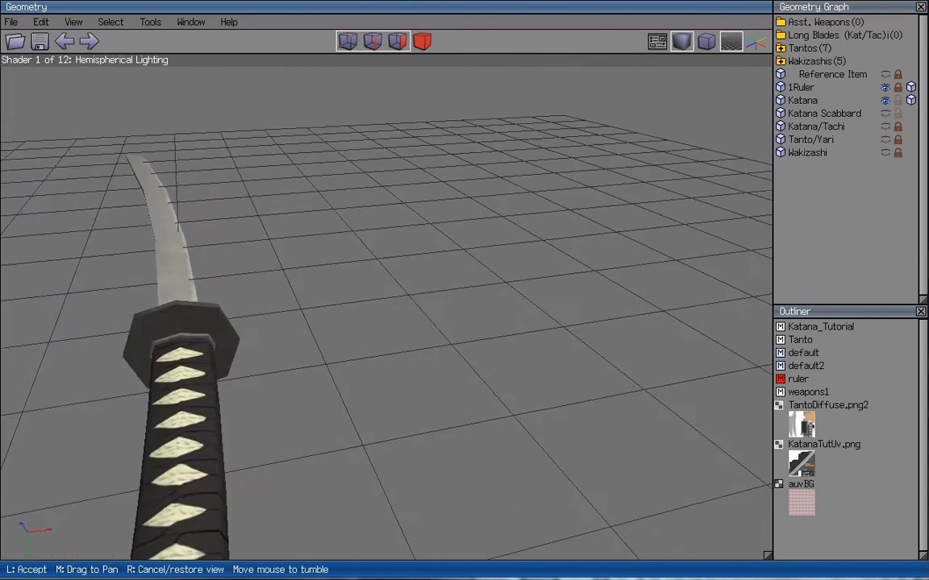
left_click(168, 290)
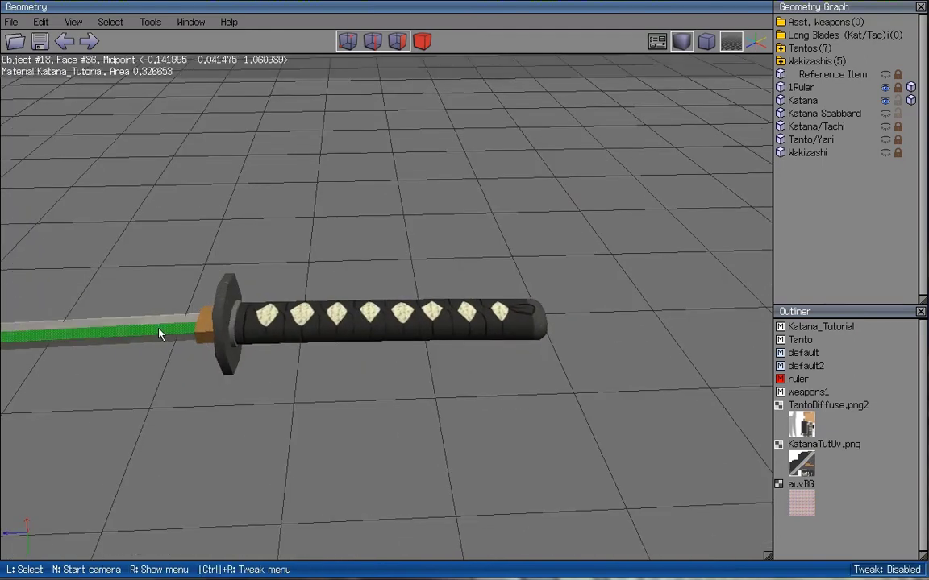
scroll(220, 277, "down", 3)
key("Left")
left_click_drag(143, 270, 368, 216)
key("Right")
key("Right")
key("Right")
key("Right")
key("Right")
key("Right")
key("Right")
key("Right")
key("Right")
key("Right")
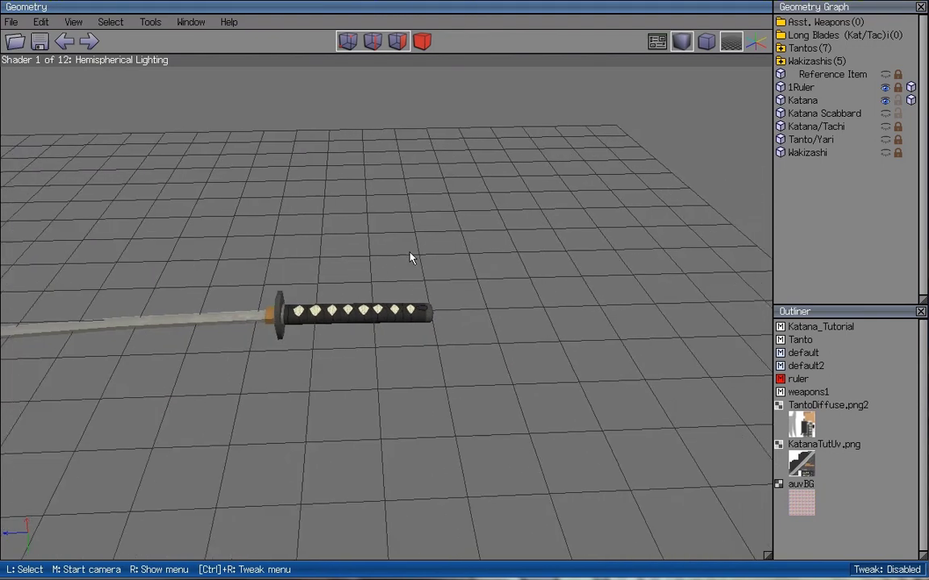
scroll(429, 230, "up", 5)
middle_click(474, 251)
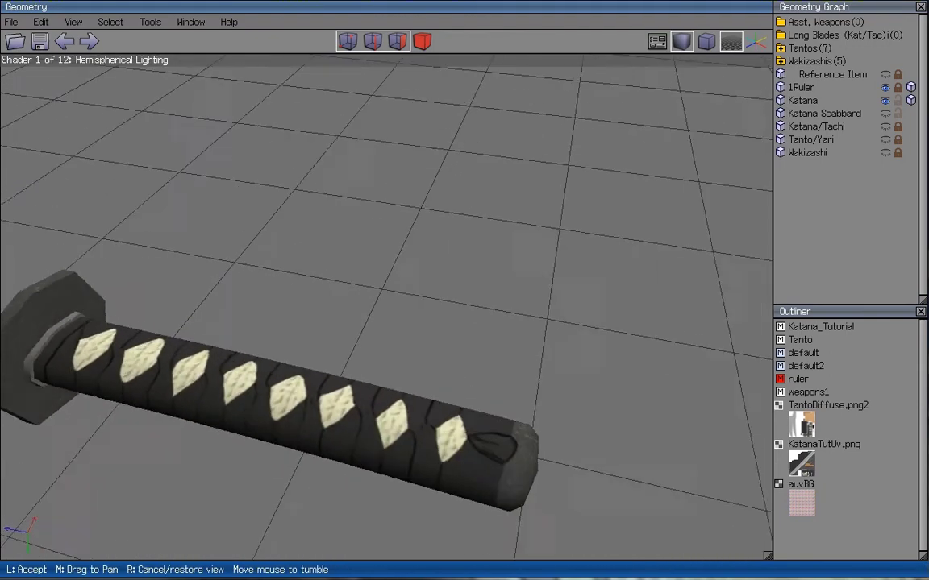
left_click(473, 253)
scroll(524, 472, "down", 3)
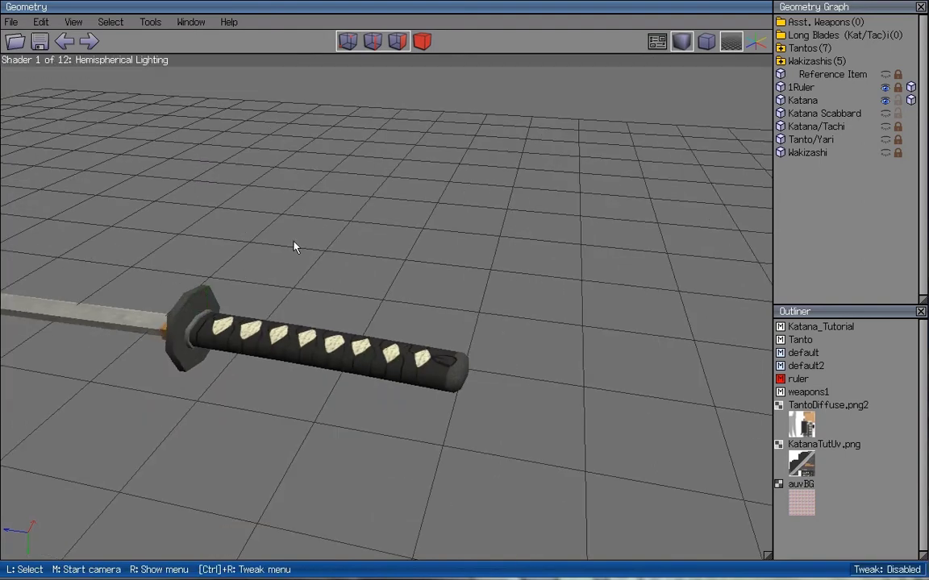
- Examine the blade's texture and cutting edge along its full length between the guard and the tip
middle_click(265, 216)
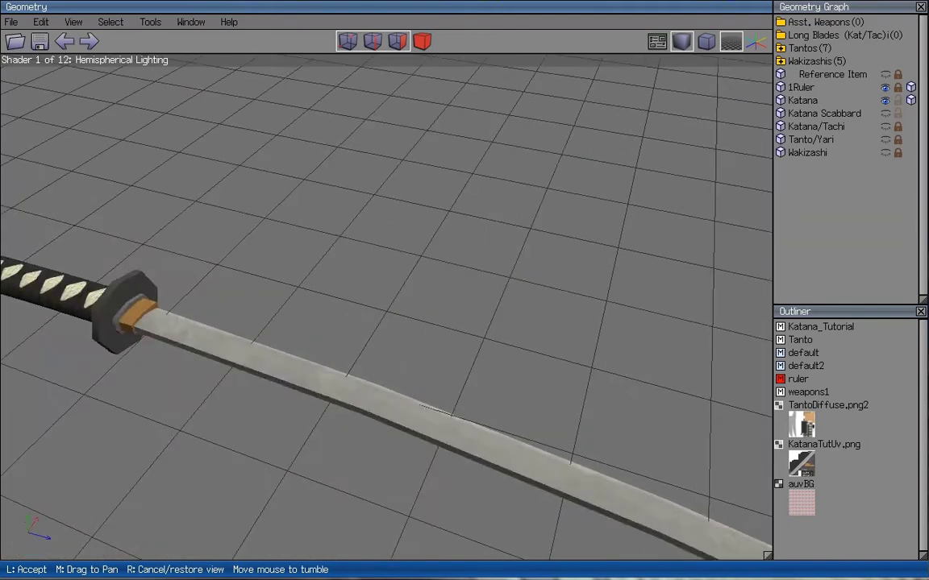
left_click(27, 315)
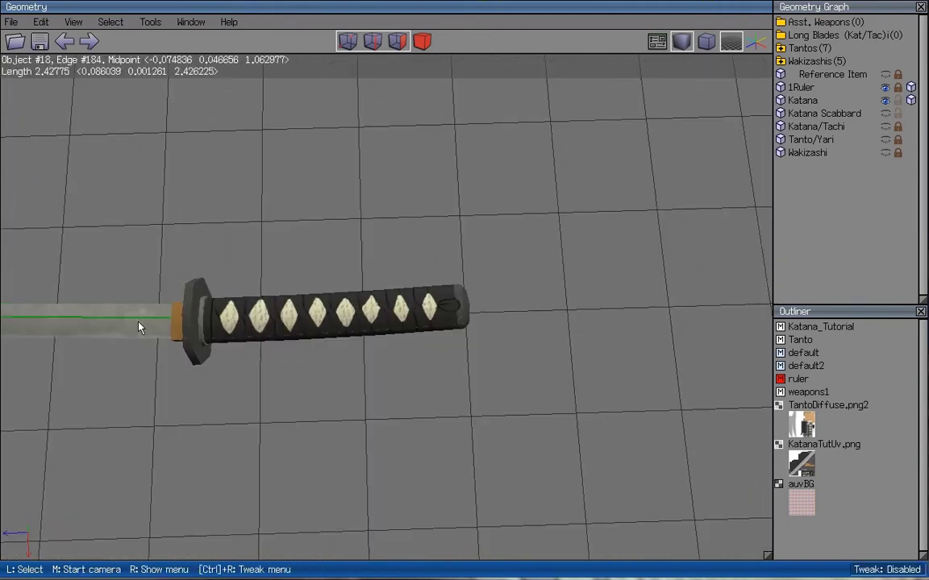
key("Left")
key("Left")
key("Left")
key("Left")
key("Left")
key("Left")
key("Left")
key("Left")
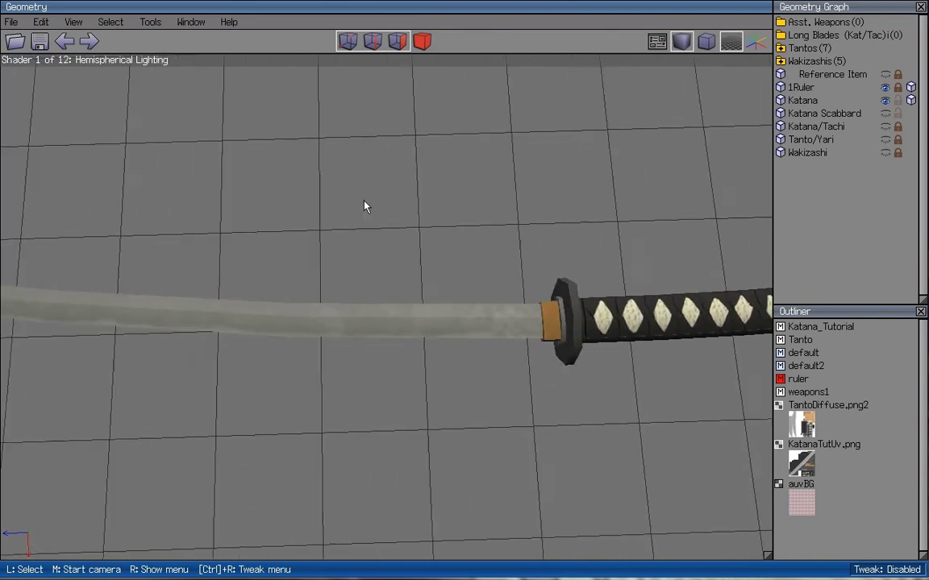
middle_click(424, 230)
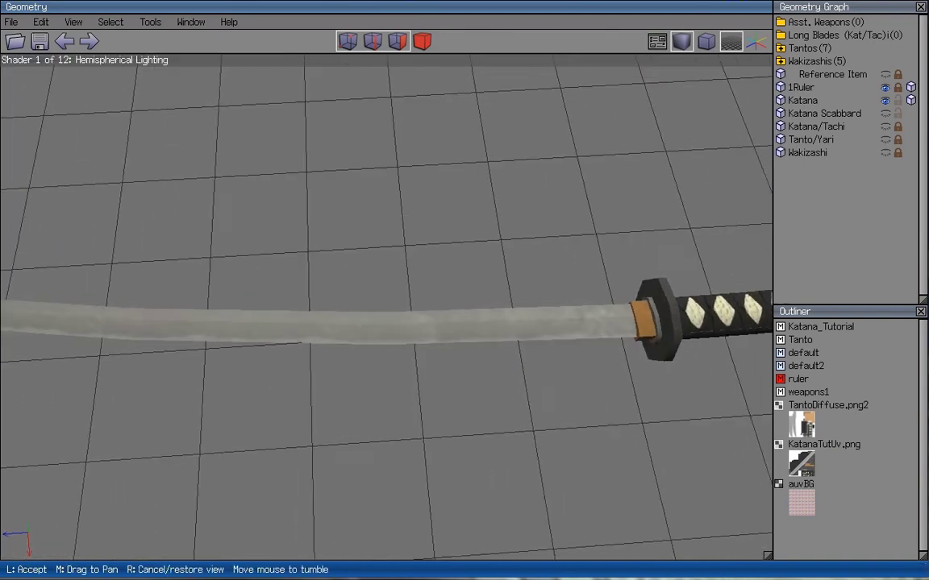
left_click(424, 230)
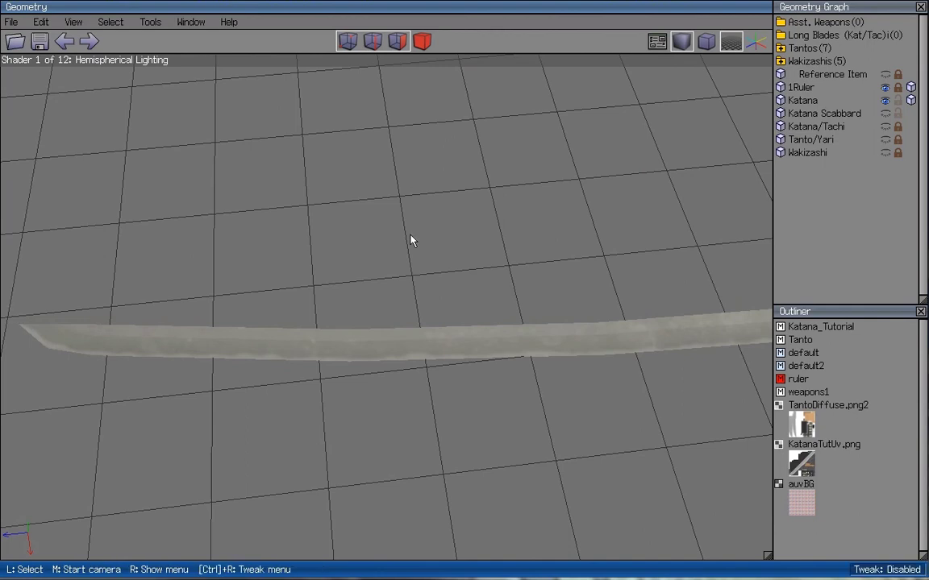
key("Right")
key("Right")
key("Right")
key("Right")
key("Right")
key("Right")
key("Right")
key("Right")
key("Right")
key("Right")
key("Right")
key("Right")
key("Right")
key("Right")
key("Right")
key("Right")
key("Right")
key("Right")
key("Right")
key("Right")
key("Right")
key("Left")
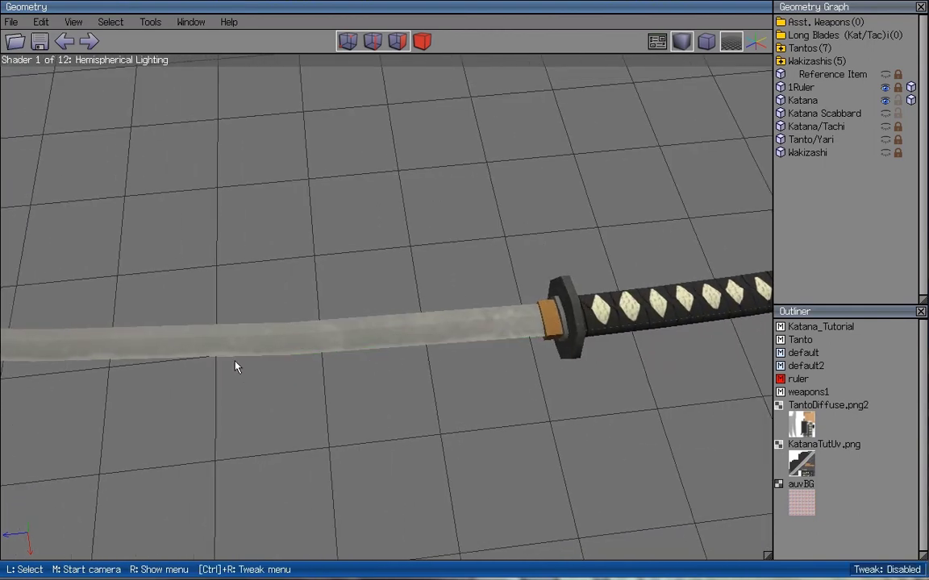
key("Right")
key("Right")
key("Right")
key("Right")
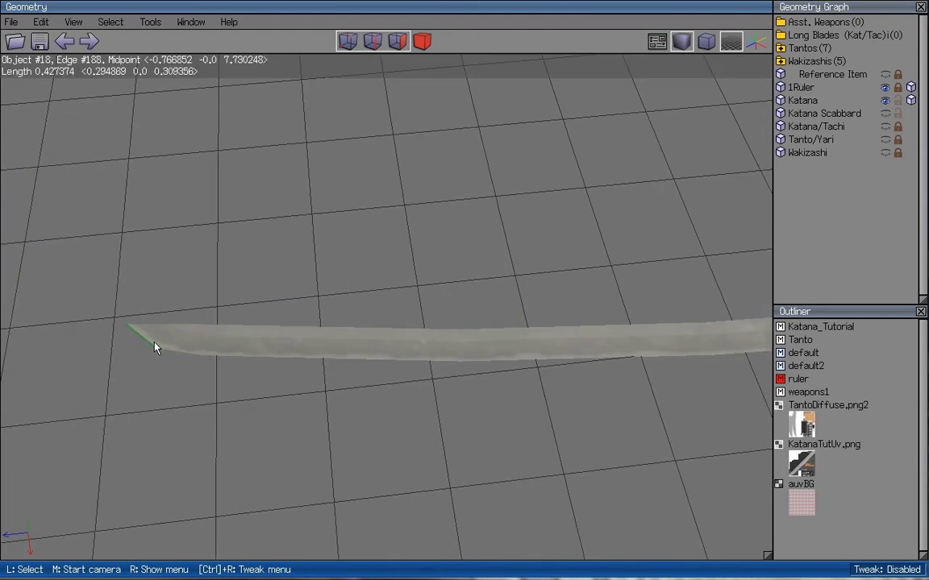
key("Right")
key("Right")
key("Right")
key("Right")
key("Right")
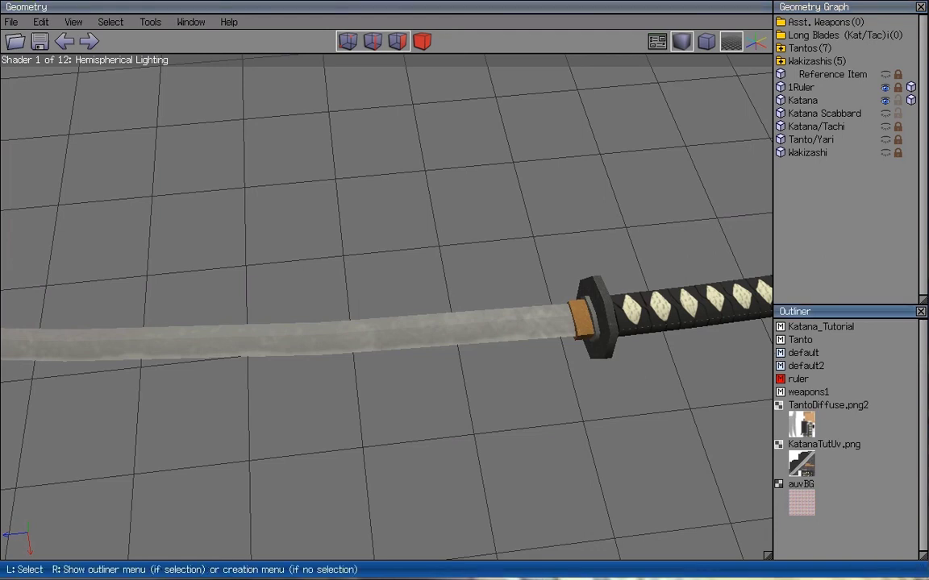
- Switch to Windows Photo Viewer and examine the bright cutting edge of the blade in the KatanaTutUv_spec map, close up and as a whole
key("alt+Tab")
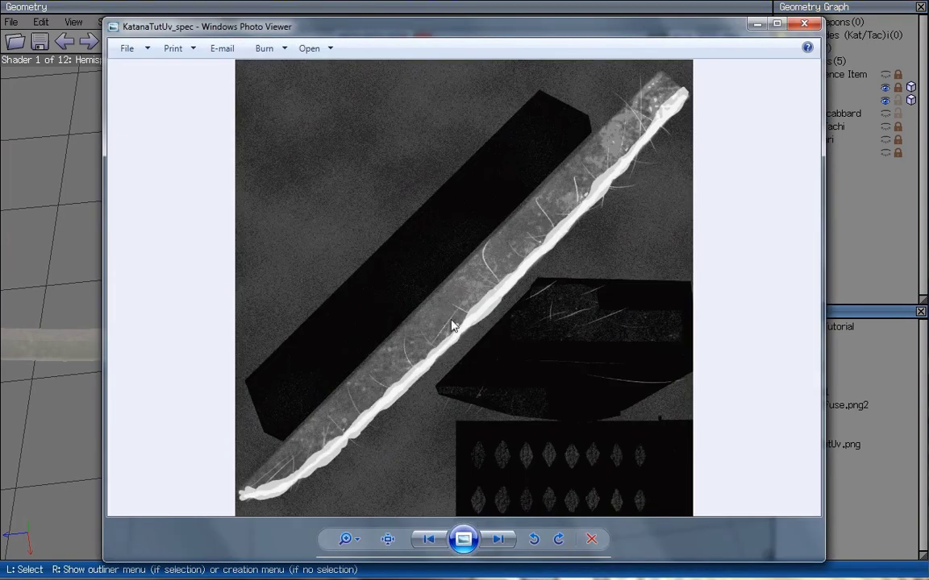
scroll(483, 311, "up", 5)
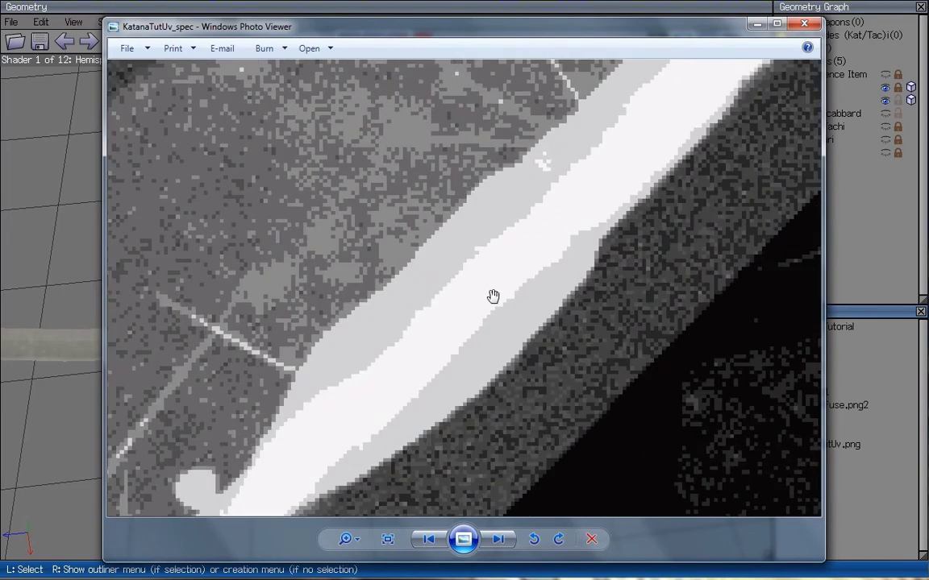
scroll(494, 295, "up", 2)
left_click_drag(493, 294, 534, 240)
left_click_drag(606, 164, 456, 300)
left_click_drag(414, 227, 417, 284)
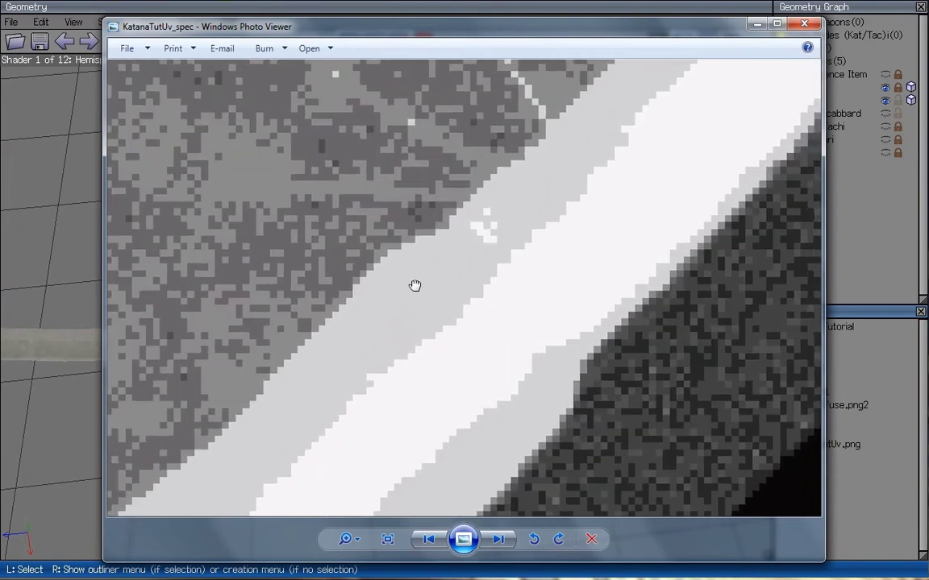
scroll(417, 284, "down", 5)
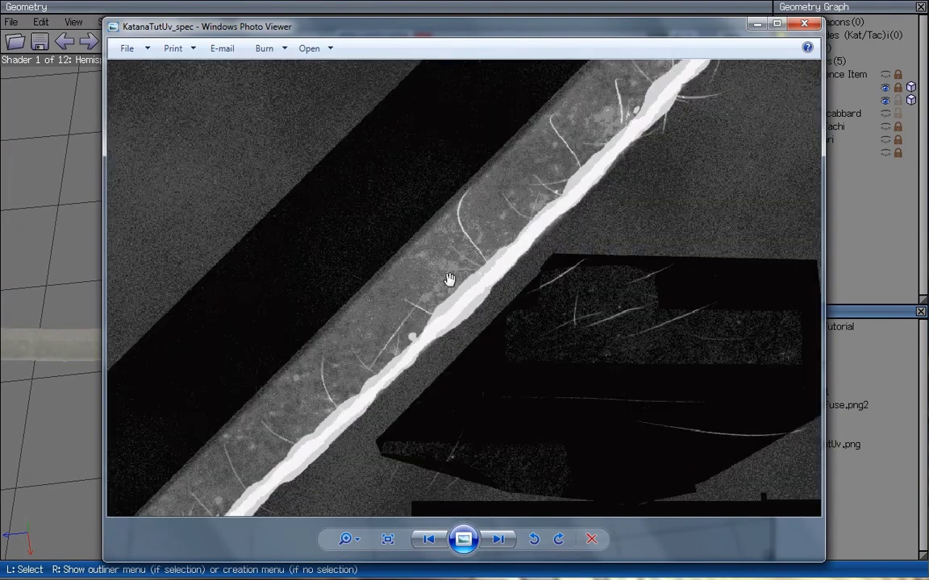
scroll(449, 279, "down", 4)
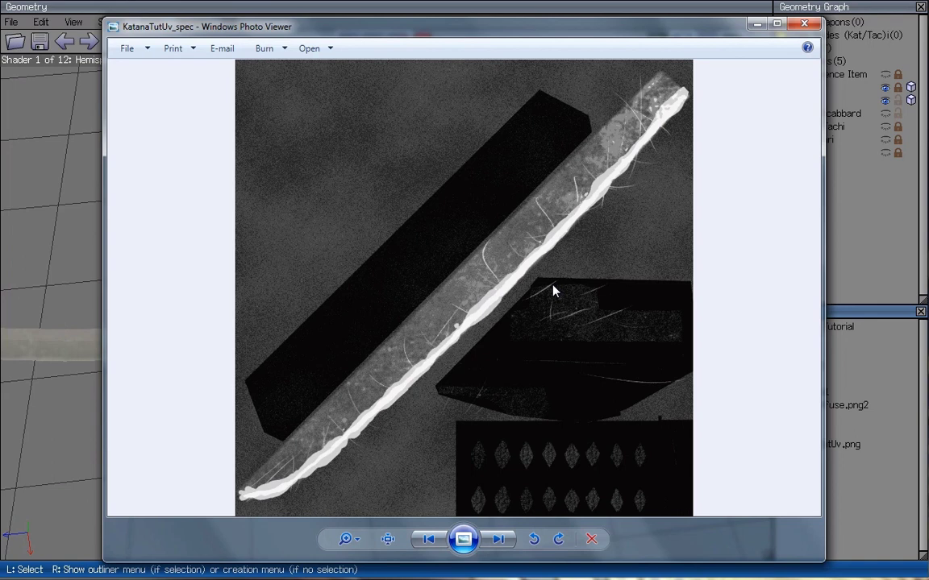
- Examine the scratches and light spots on the blade surface in the specular map, up to the blade's wide end
scroll(564, 258, "up", 2)
scroll(577, 226, "down", 1)
scroll(556, 250, "up", 2)
scroll(493, 306, "up", 5)
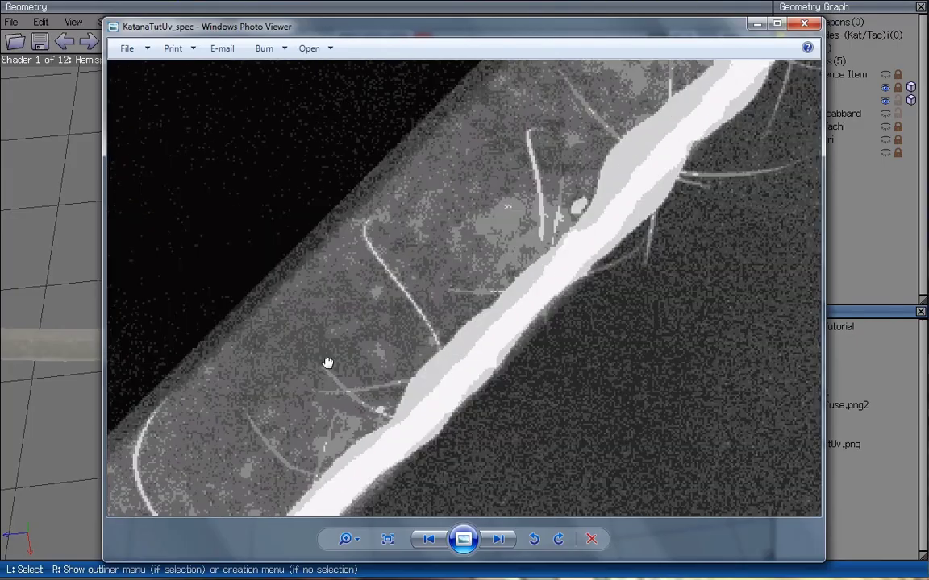
left_click_drag(562, 122, 344, 485)
left_click_drag(567, 262, 400, 428)
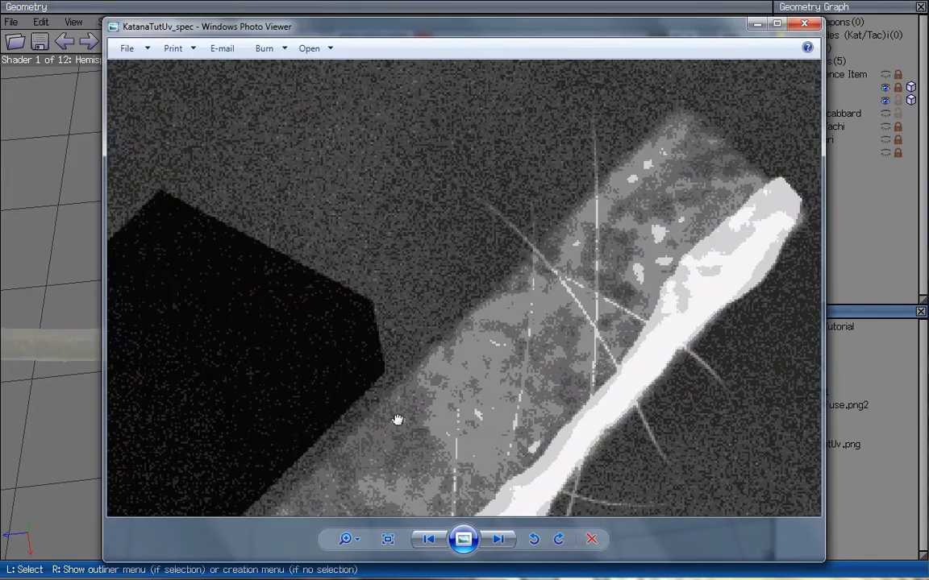
- Examine the lower blade surface and the faint scratches on the dark fittings section of the specular map
left_click_drag(379, 500, 460, 180)
left_click_drag(300, 501, 444, 190)
left_click_drag(375, 277, 545, 254)
left_click_drag(697, 423, 230, 85)
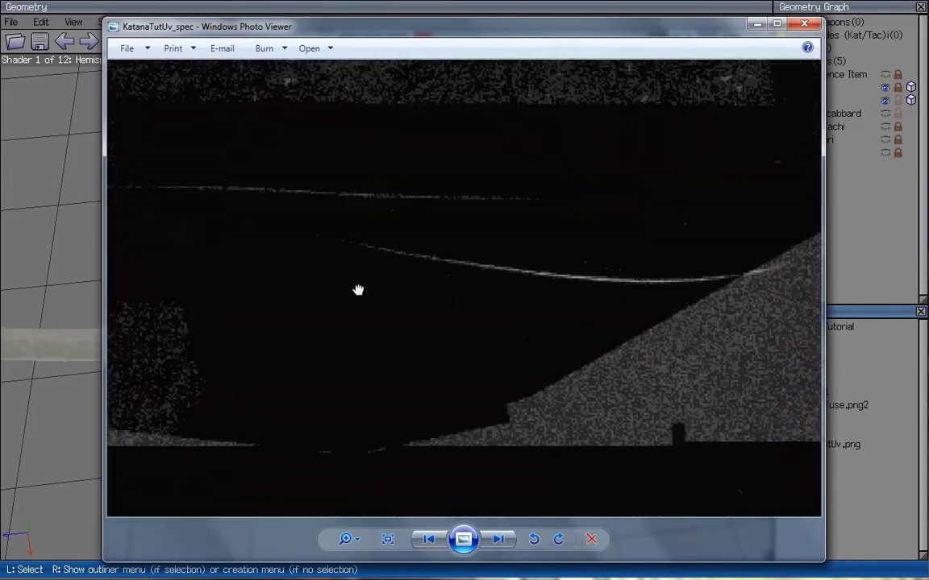
scroll(541, 331, "down", 4)
left_click_drag(564, 221, 491, 321)
scroll(586, 359, "down", 3)
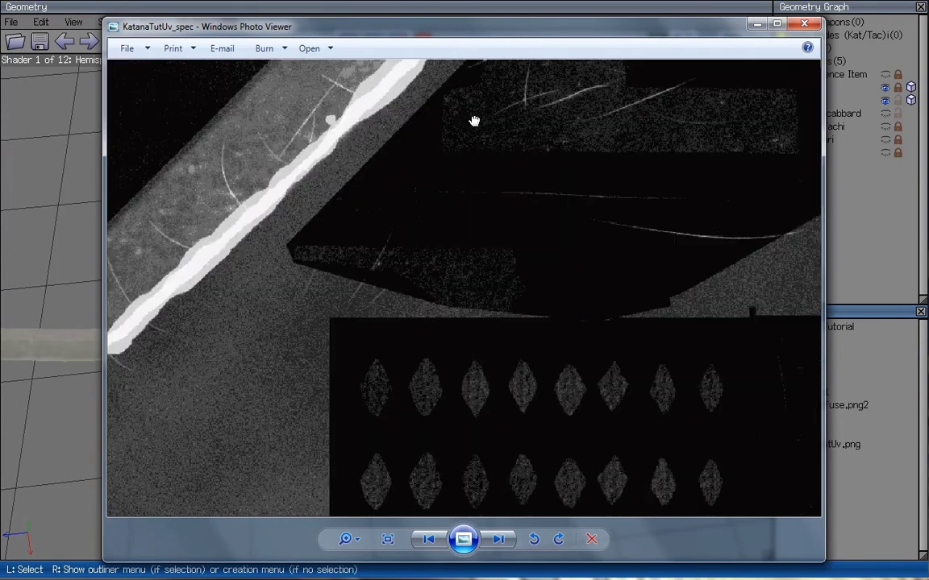
- Examine the handle diamonds, scratched fittings and blade together in the specular map, including the whole image
left_click_drag(769, 408, 765, 353)
left_click_drag(505, 215, 506, 406)
left_click_drag(583, 314, 630, 311)
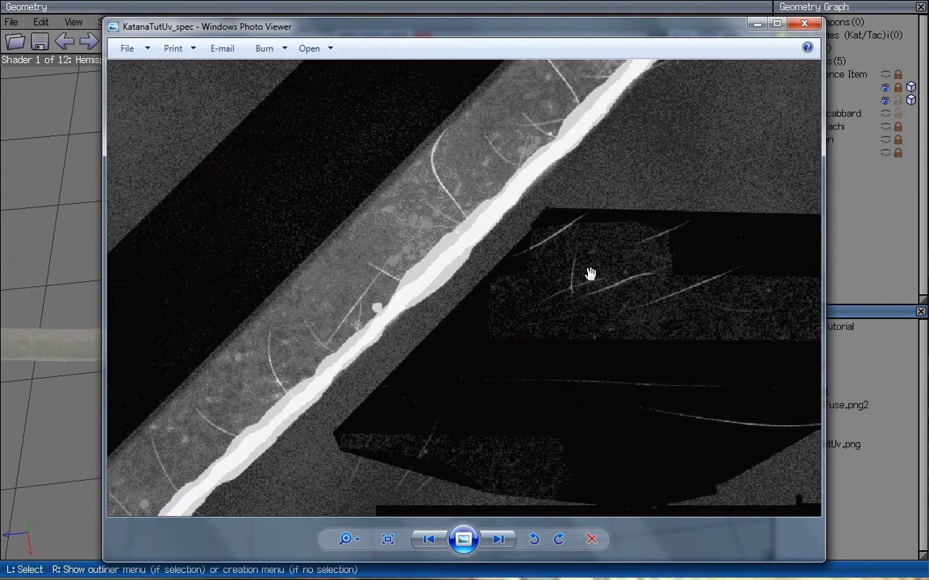
scroll(548, 308, "down", 3)
scroll(562, 305, "up", 4)
scroll(562, 305, "down", 2)
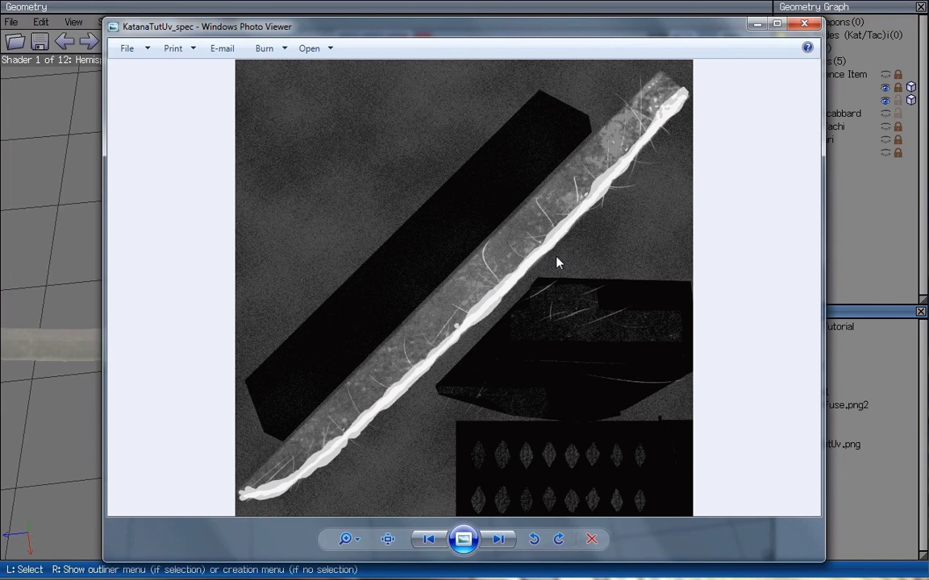
- Open the KatanaTutUv color texture and examine the scratched grey and gold fittings section up close and as a whole
key("Left")
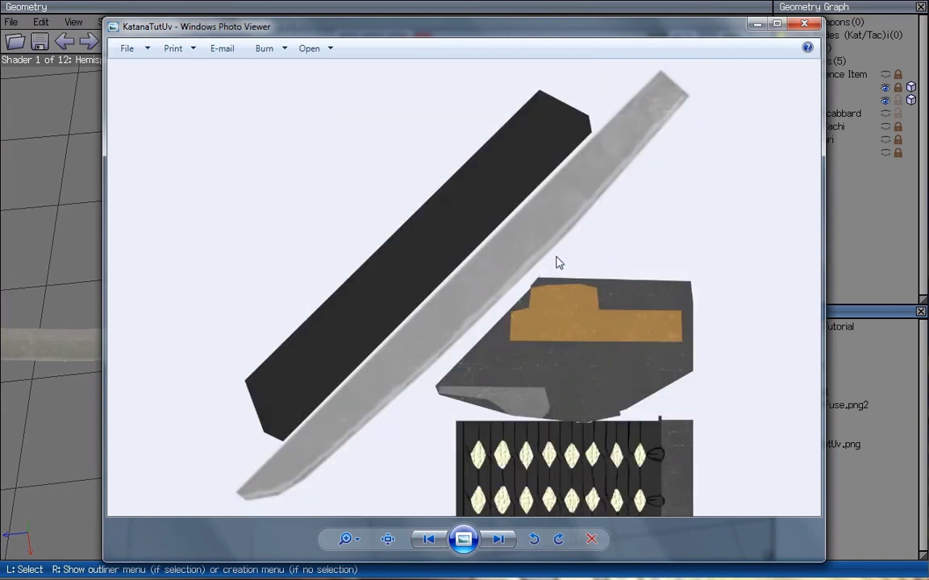
scroll(563, 259, "up", 1)
scroll(555, 333, "down", 1)
scroll(555, 331, "up", 3)
left_click_drag(556, 331, 436, 180)
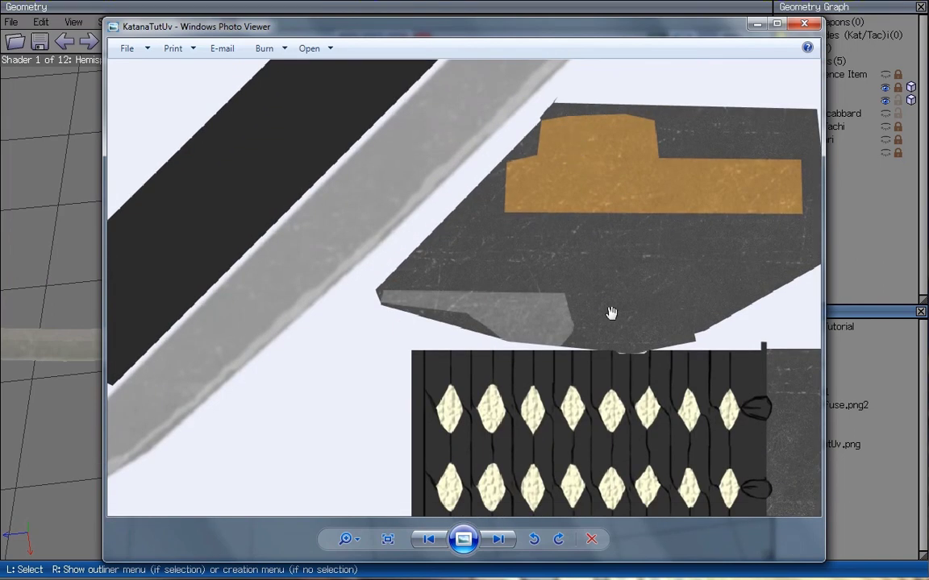
scroll(556, 195, "up", 3)
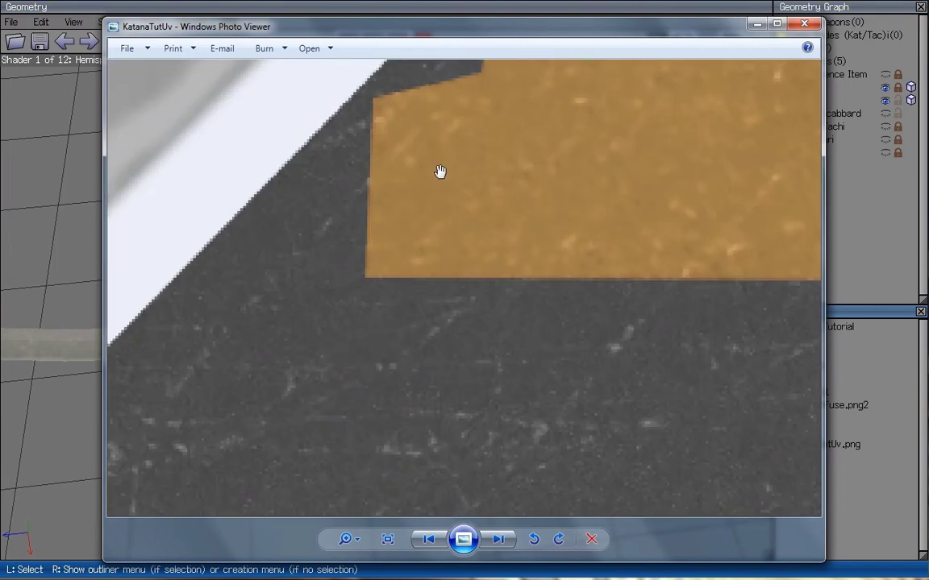
scroll(353, 241, "down", 5)
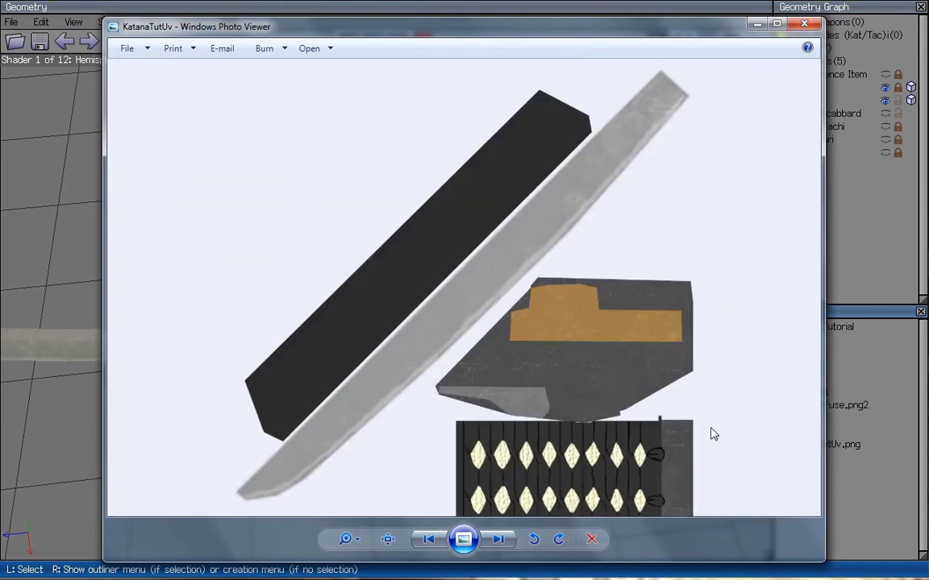
- Examine the handle wrap's cream diamonds and black cord lines, and the fittings above them, in the KatanaTutUv texture
scroll(729, 431, "up", 2)
scroll(618, 356, "up", 4)
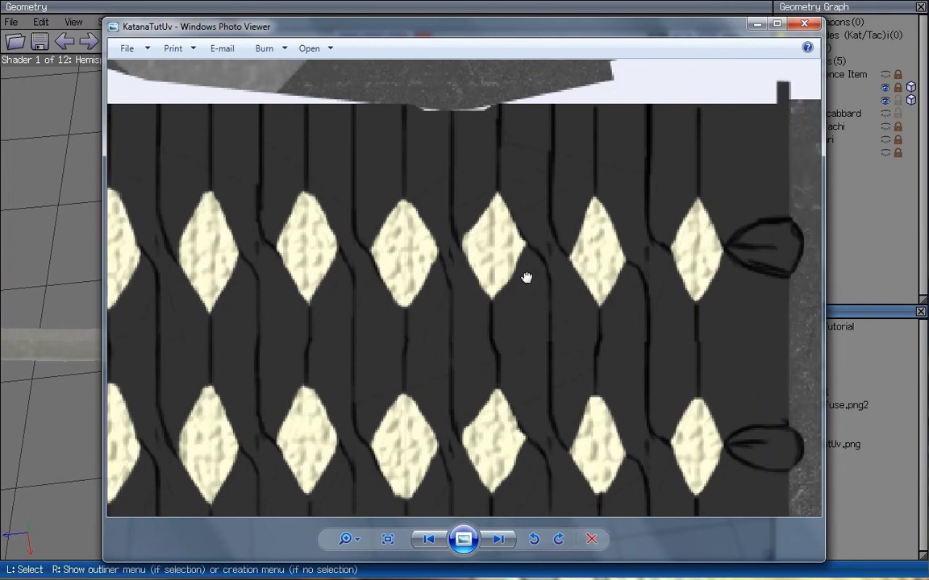
scroll(435, 342, "up", 2)
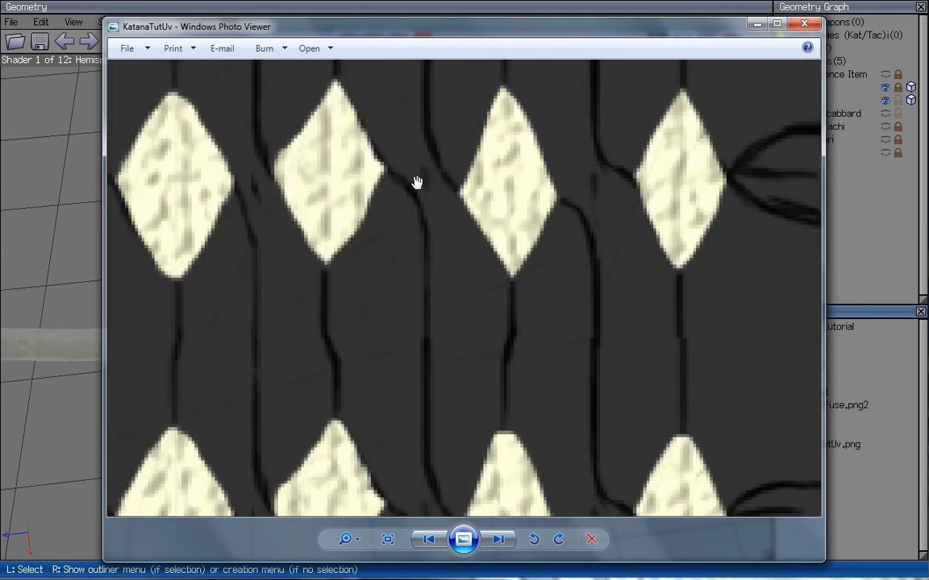
left_click_drag(414, 182, 418, 336)
left_click_drag(539, 159, 464, 431)
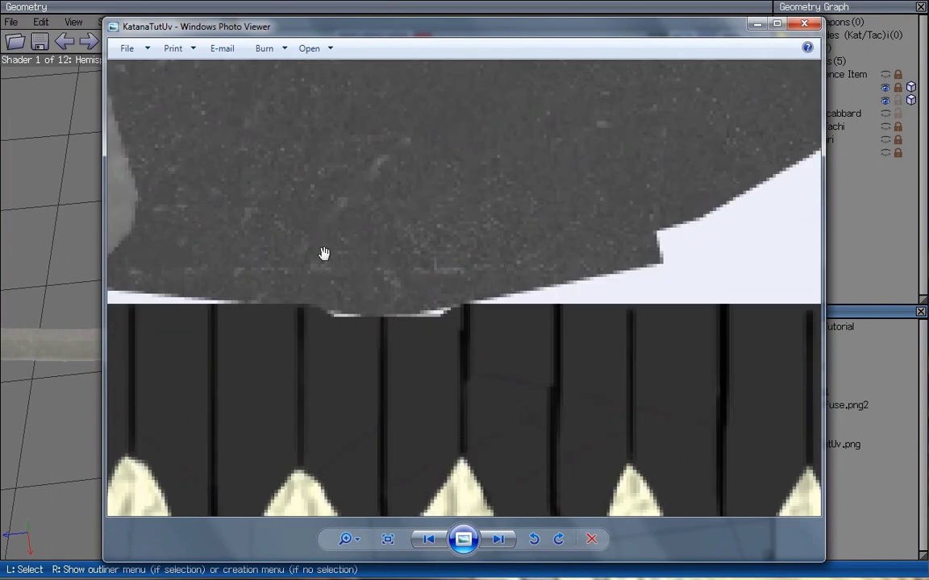
scroll(594, 425, "down", 2)
scroll(594, 425, "down", 3)
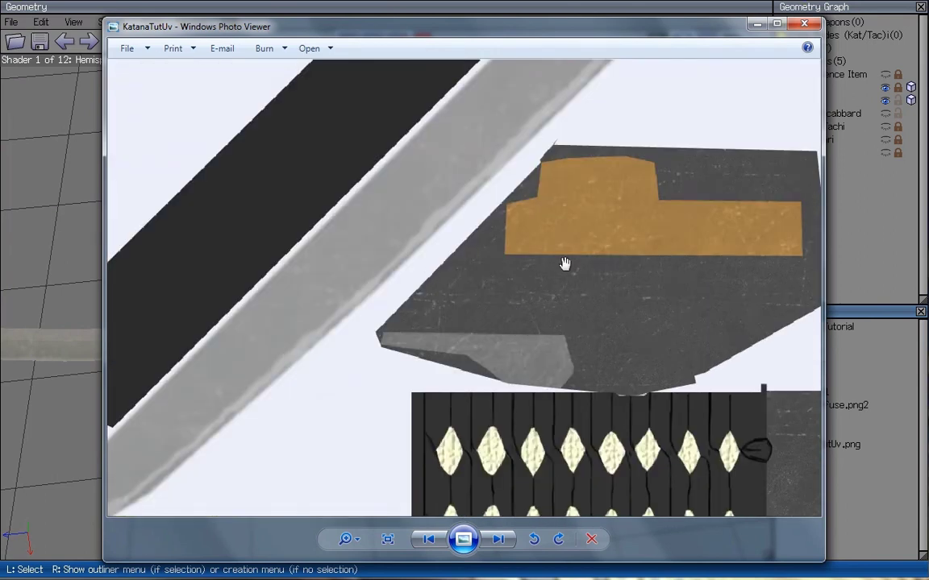
- Examine the plain dark strip beside the blade in the KatanaTutUv texture, up close and in the full image
left_click_drag(531, 353, 515, 137)
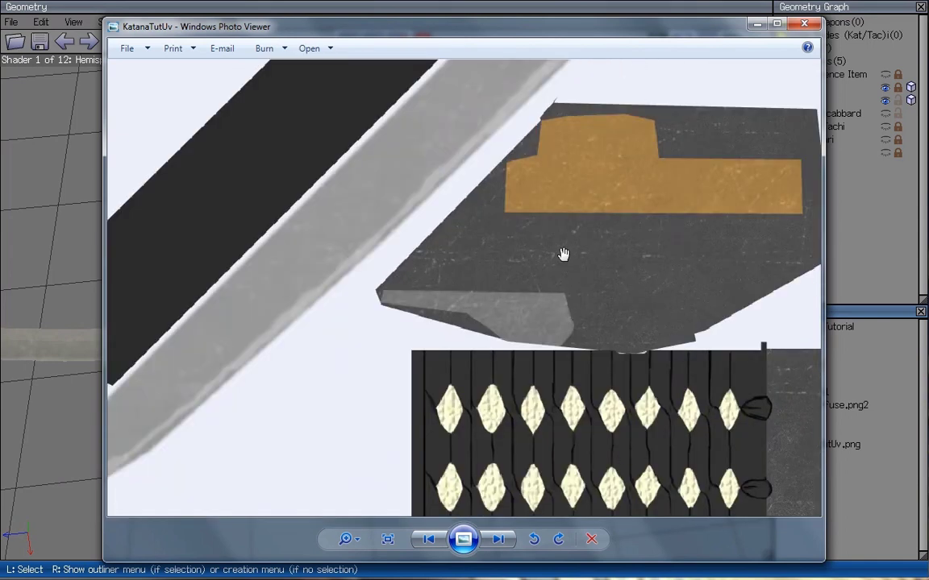
left_click_drag(446, 308, 661, 369)
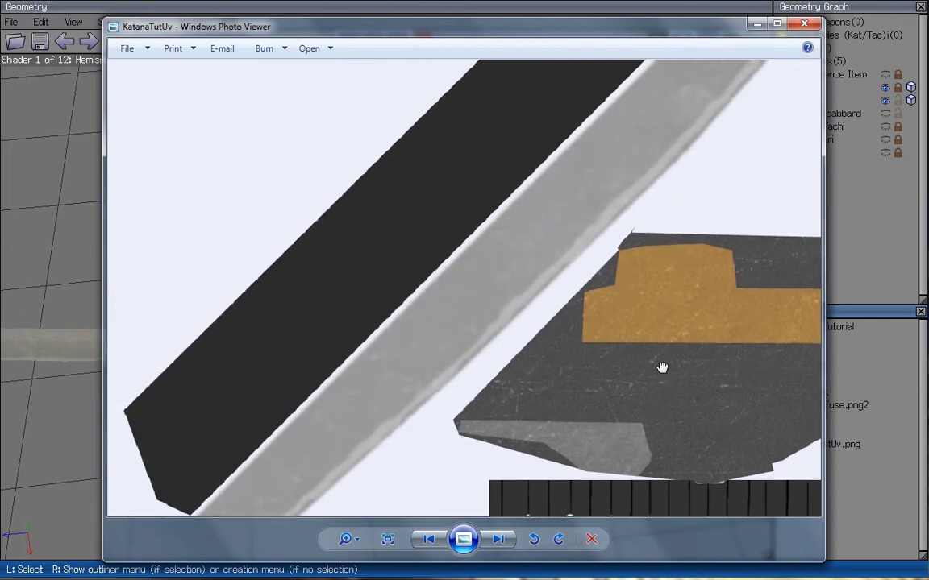
scroll(555, 304, "down", 4)
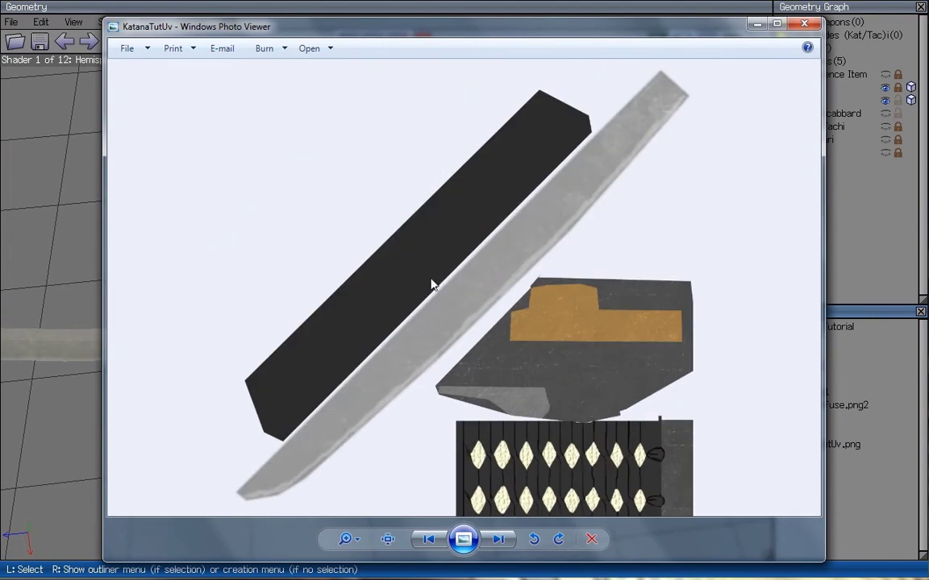
scroll(432, 282, "up", 4)
scroll(381, 238, "up", 4)
left_click_drag(377, 234, 569, 417)
scroll(543, 378, "up", 5)
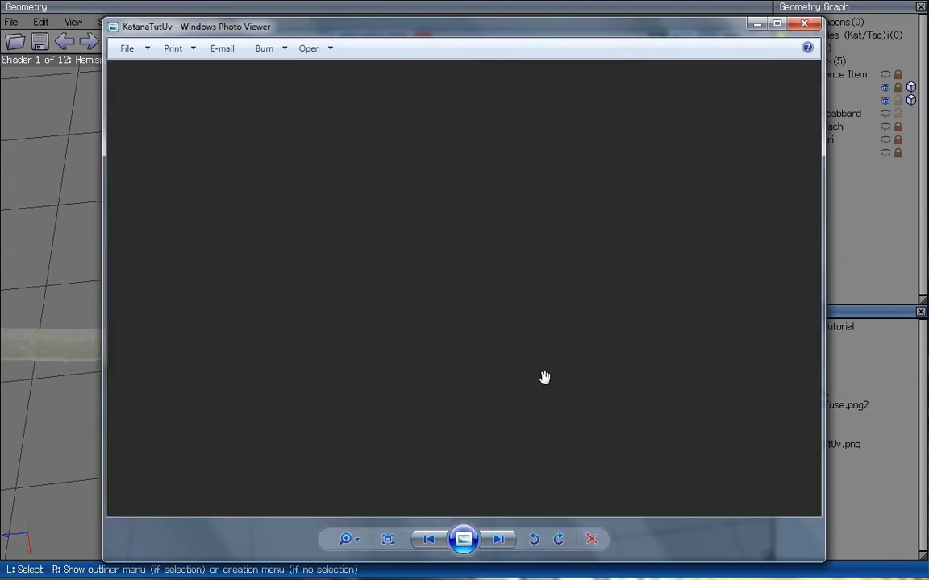
scroll(543, 377, "down", 4)
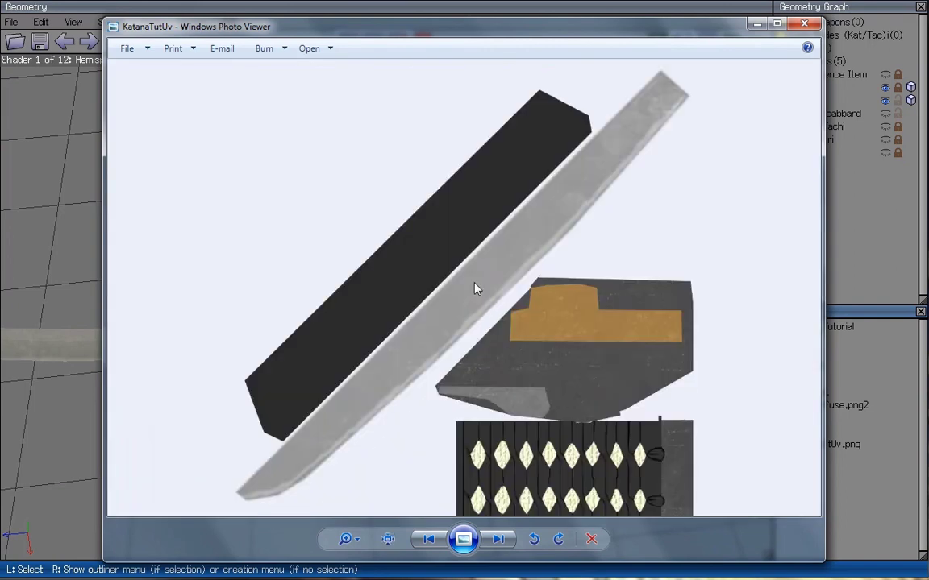
- Close the texture image and examine the katana model under the hemispherical lighting from another angle
left_click(802, 24)
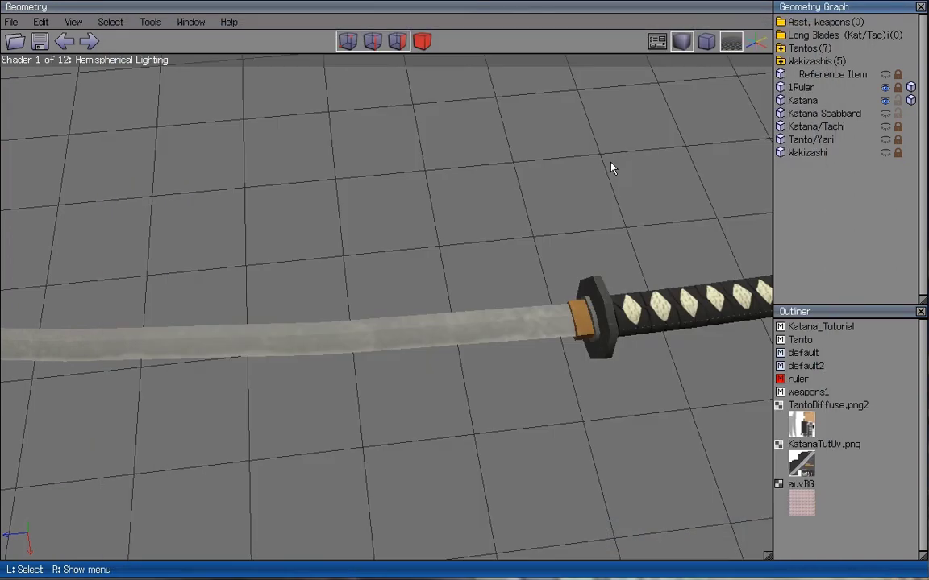
middle_click(429, 237)
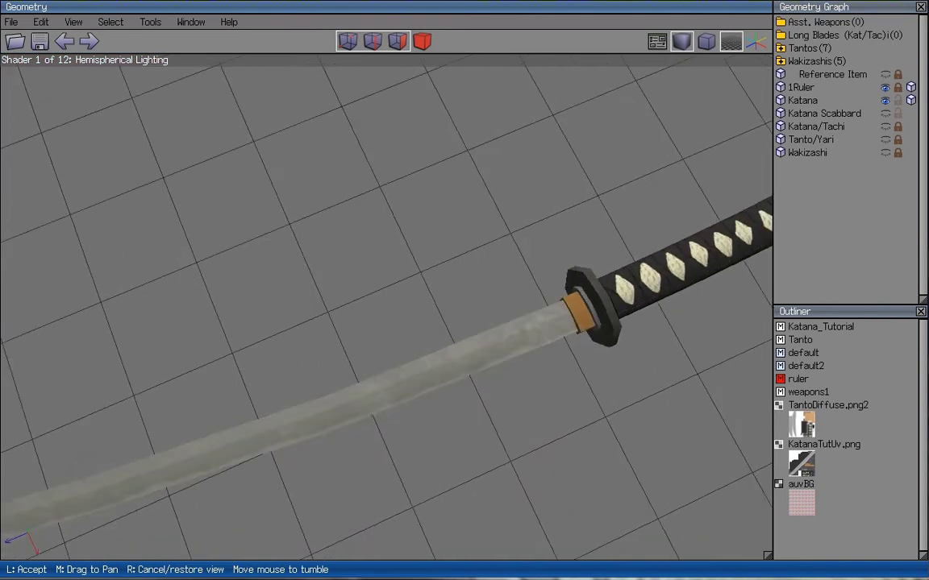
left_click(524, 206)
scroll(520, 204, "down", 4)
scroll(517, 202, "up", 3)
scroll(512, 195, "down", 2)
- Switch the viewport shading to Scene Lights and inspect the katana from several angles
left_click(74, 22)
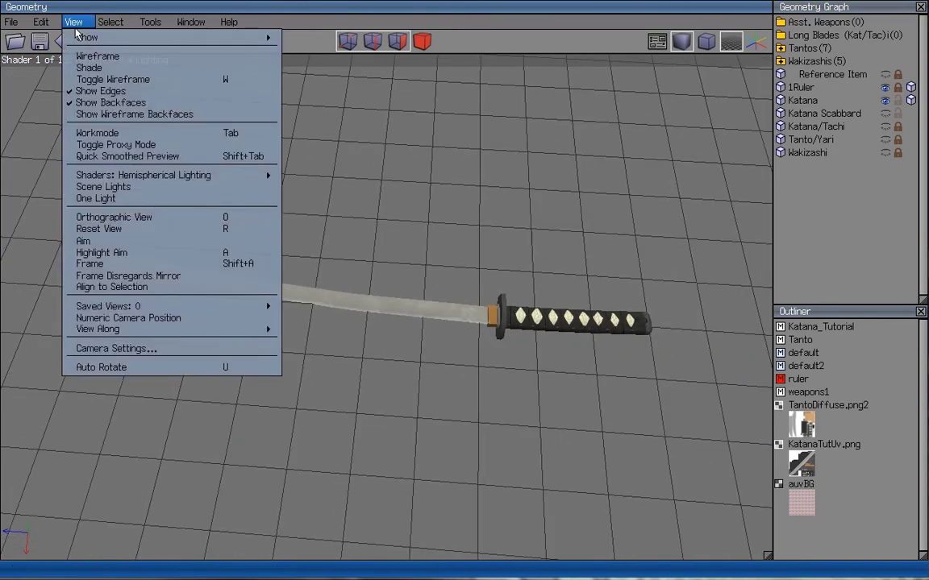
left_click(112, 182)
middle_click(395, 203)
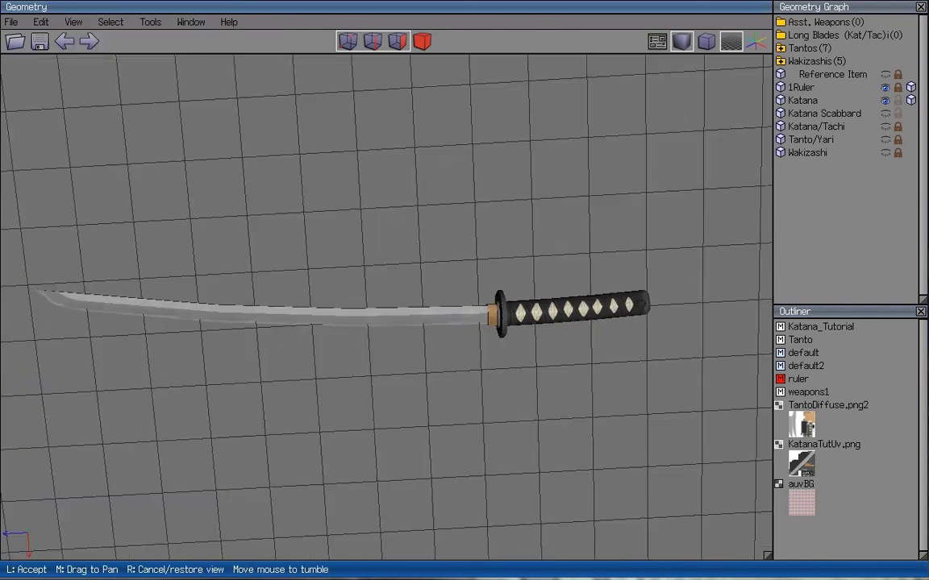
left_click(450, 230)
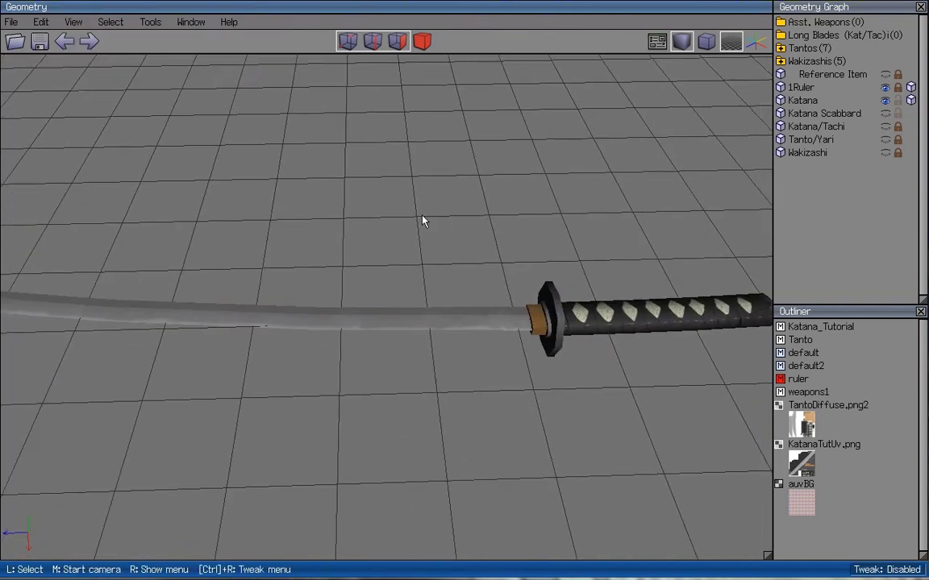
middle_click(423, 222)
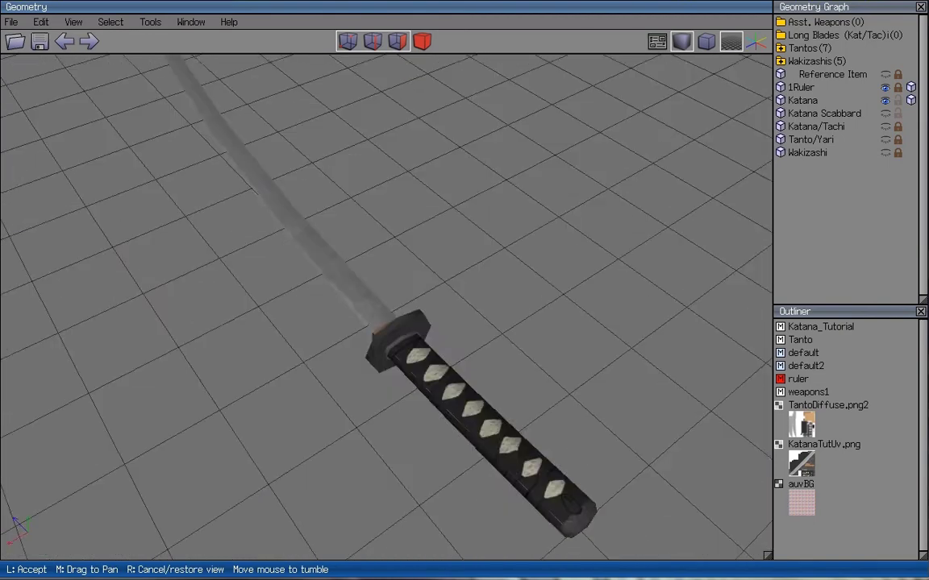
left_click(439, 206)
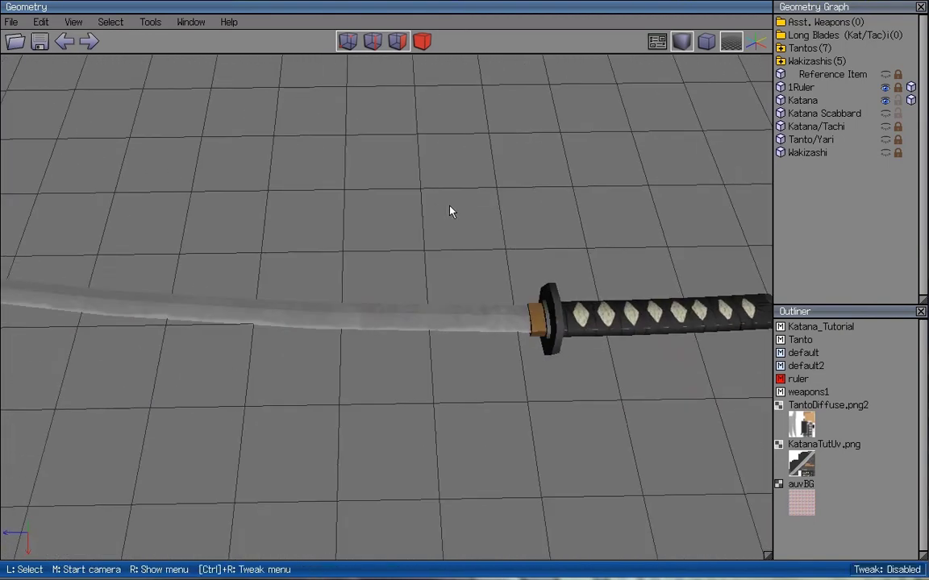
- Examine the blade's length and the whole katana under the scene lights, near and far
key("Left")
key("Left")
key("Left")
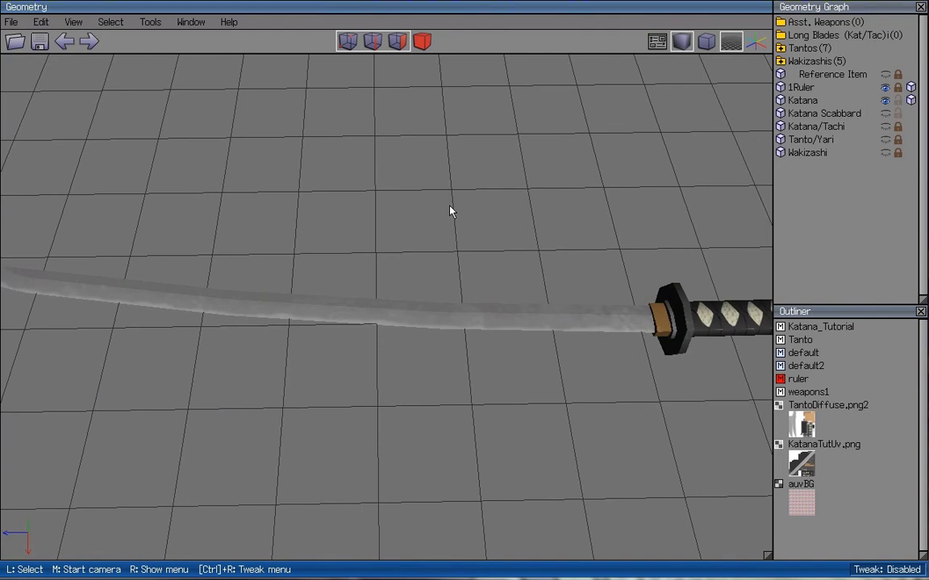
scroll(448, 210, "down", 3)
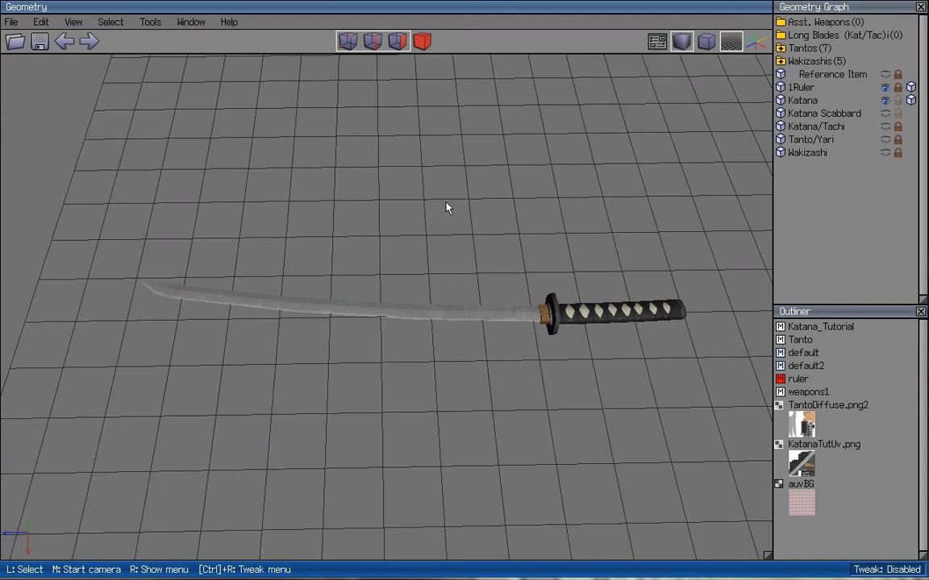
key("m")
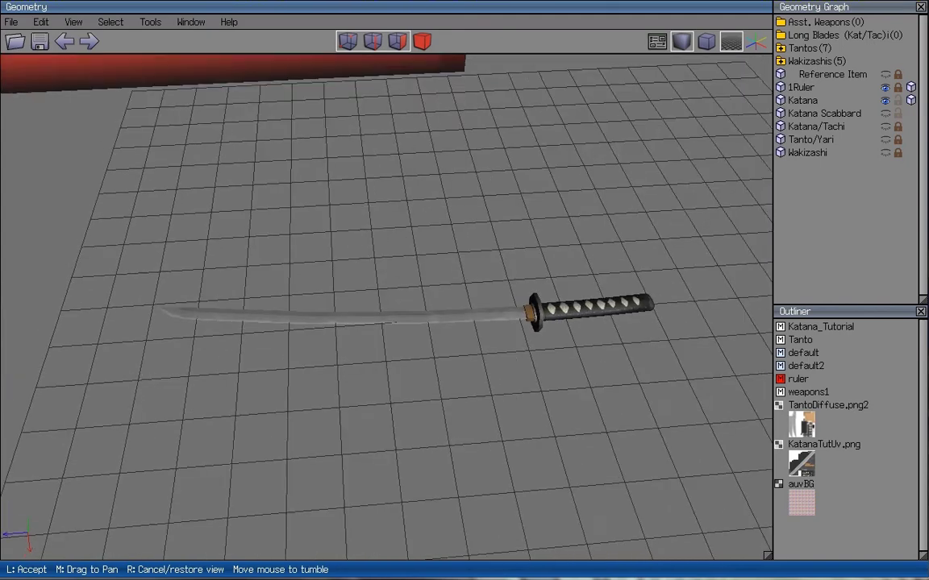
left_click(449, 223)
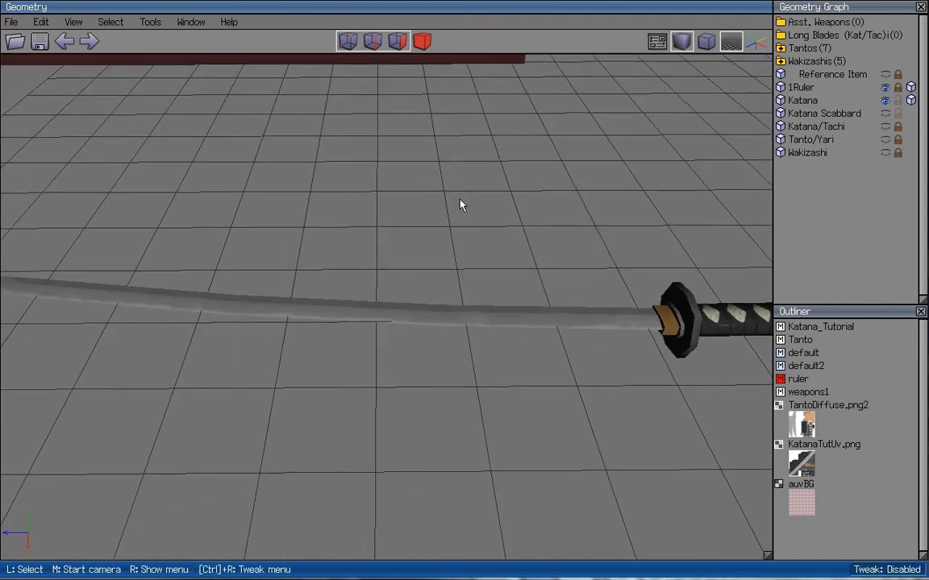
key("m")
left_click(460, 204)
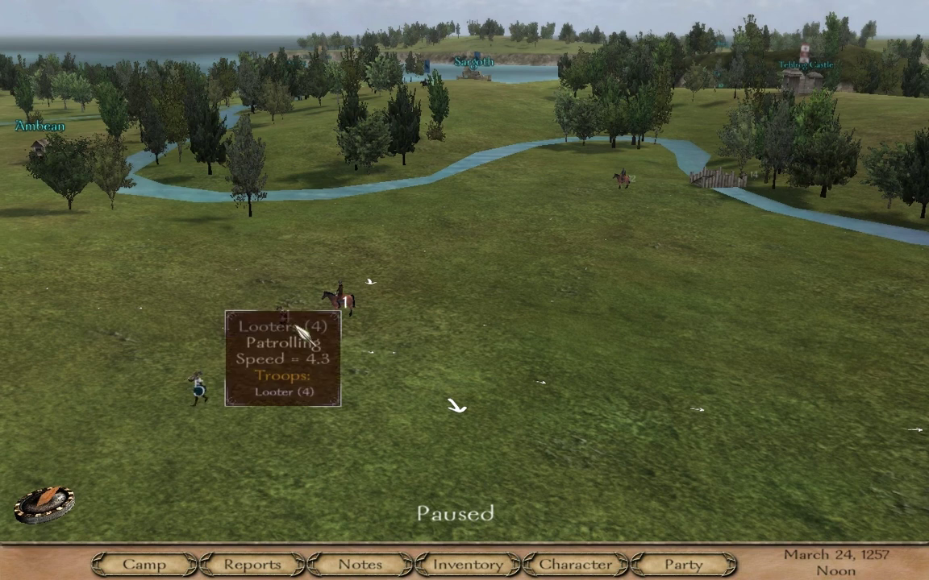
- Switch to the game, confront the nearby looters on the map, demand they surrender or die, and charge the enemy
mouse_move(339, 307)
left_click(295, 324)
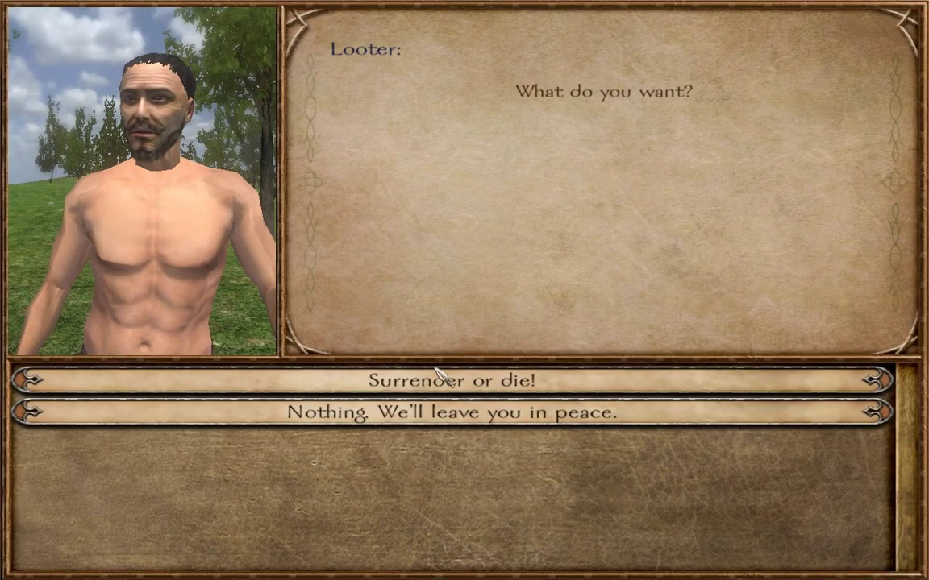
left_click(441, 391)
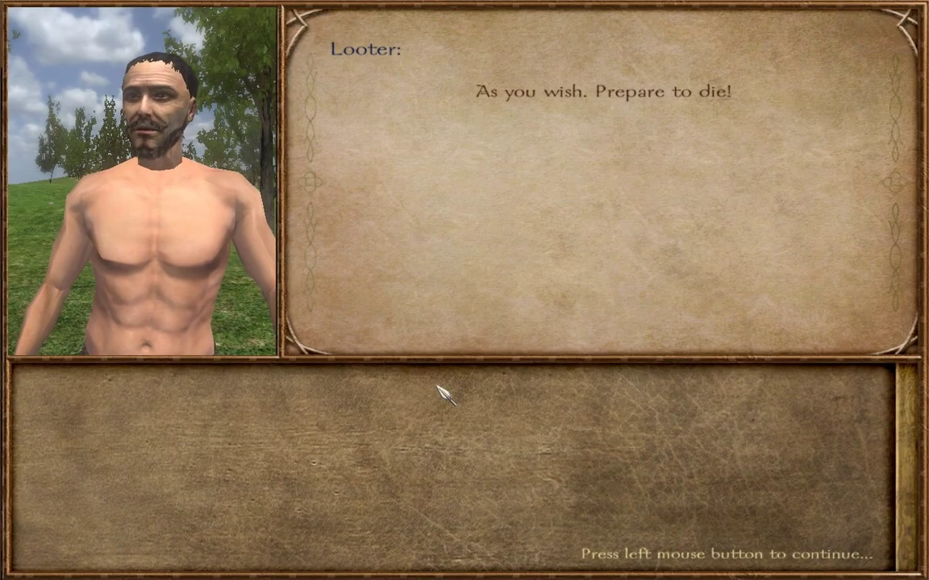
left_click(436, 390)
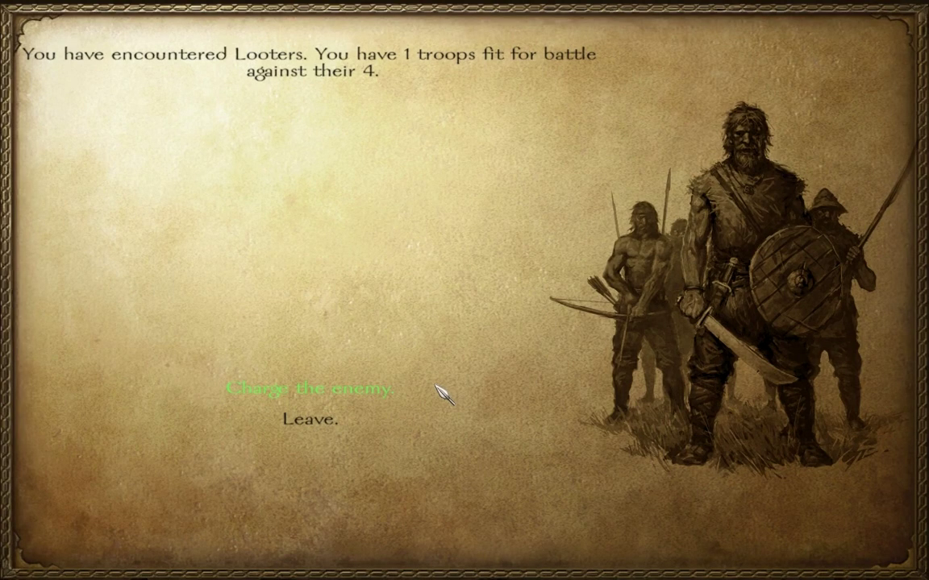
left_click(538, 407)
key("w")
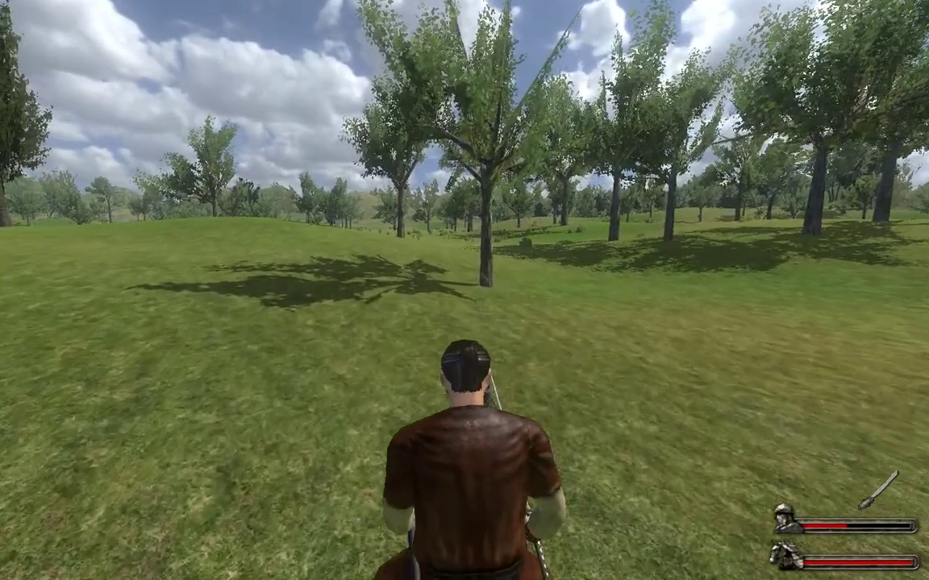